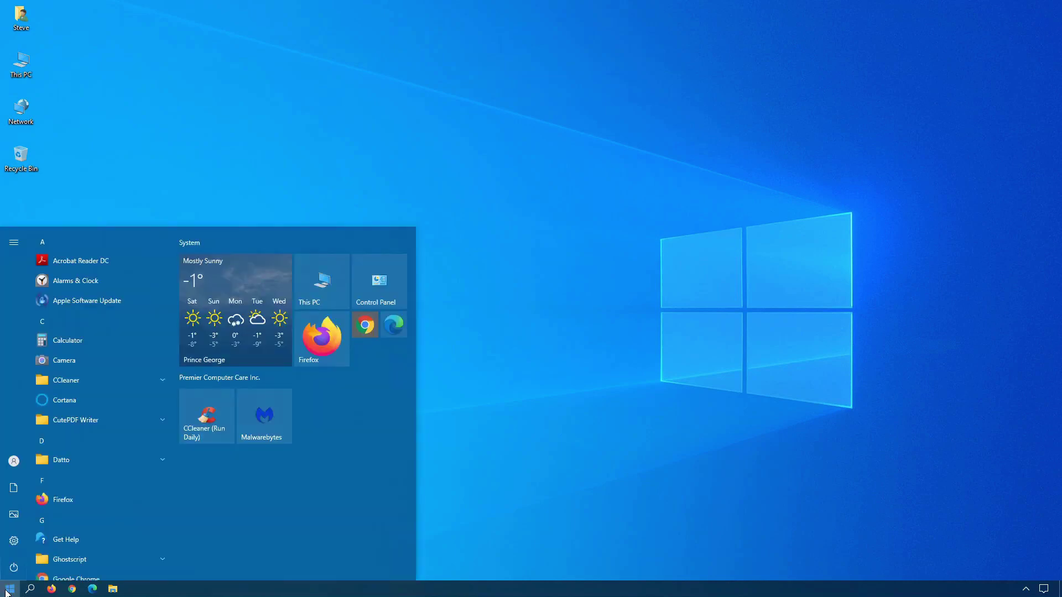
# Launch CCleaner, run a custom clean including application data (14.9 MB removed), and open Options > Cookies.
pyautogui.click(204, 417)
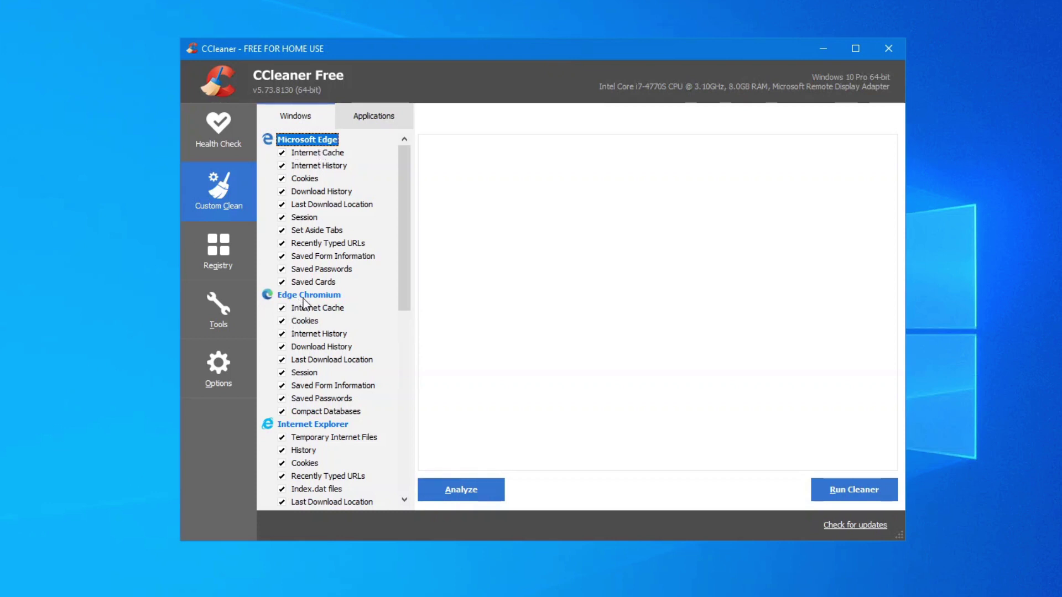
pyautogui.click(378, 117)
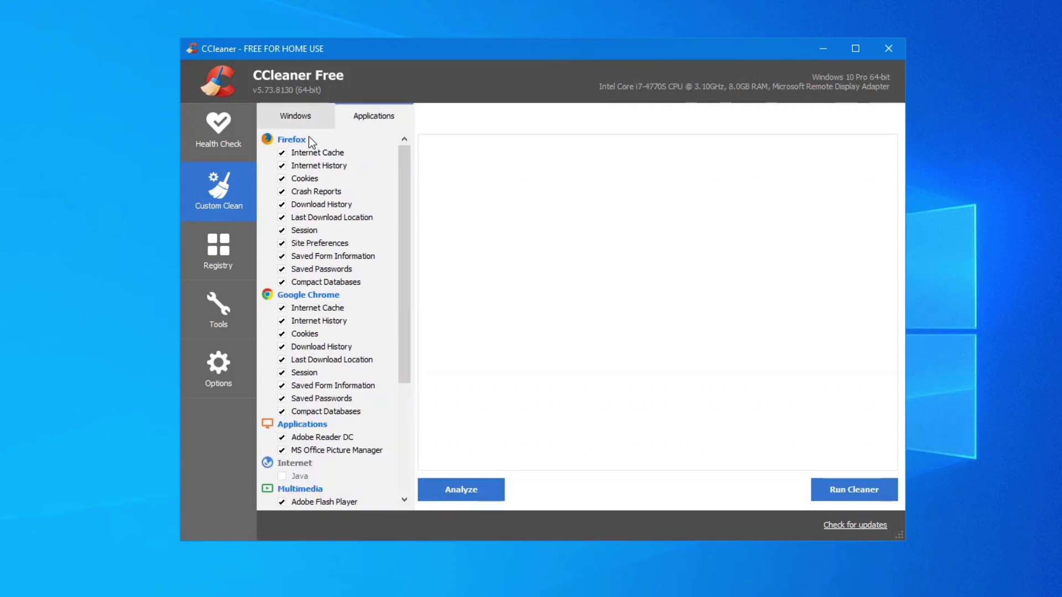
pyautogui.click(871, 492)
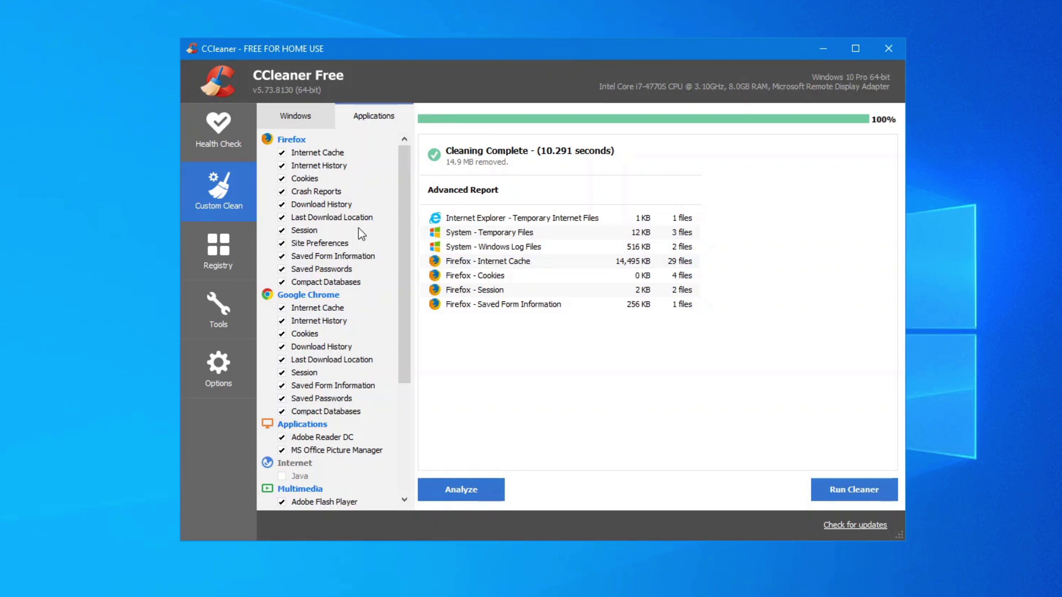
pyautogui.click(221, 374)
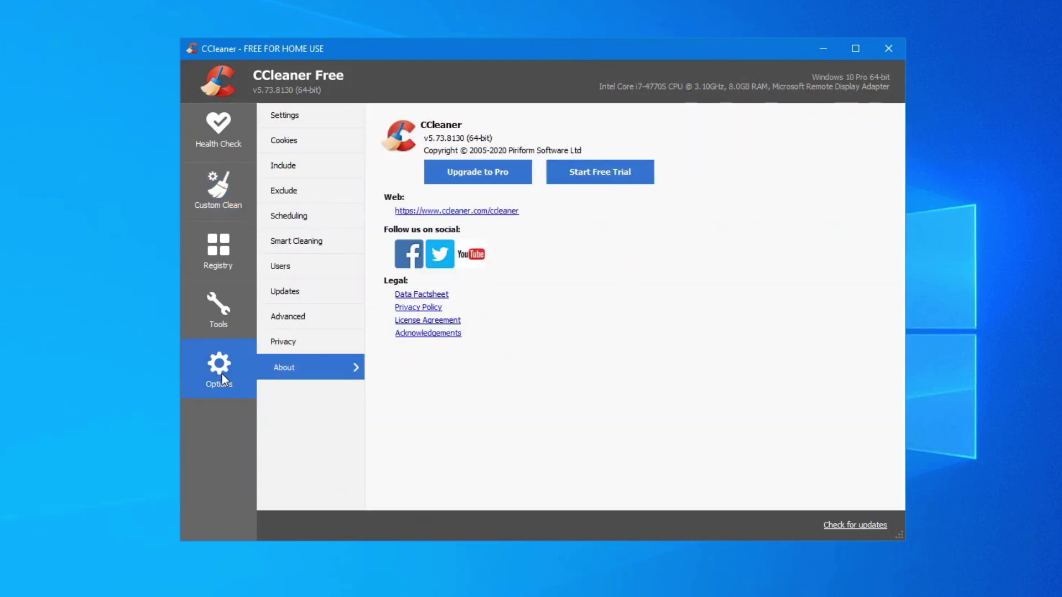
pyautogui.click(280, 140)
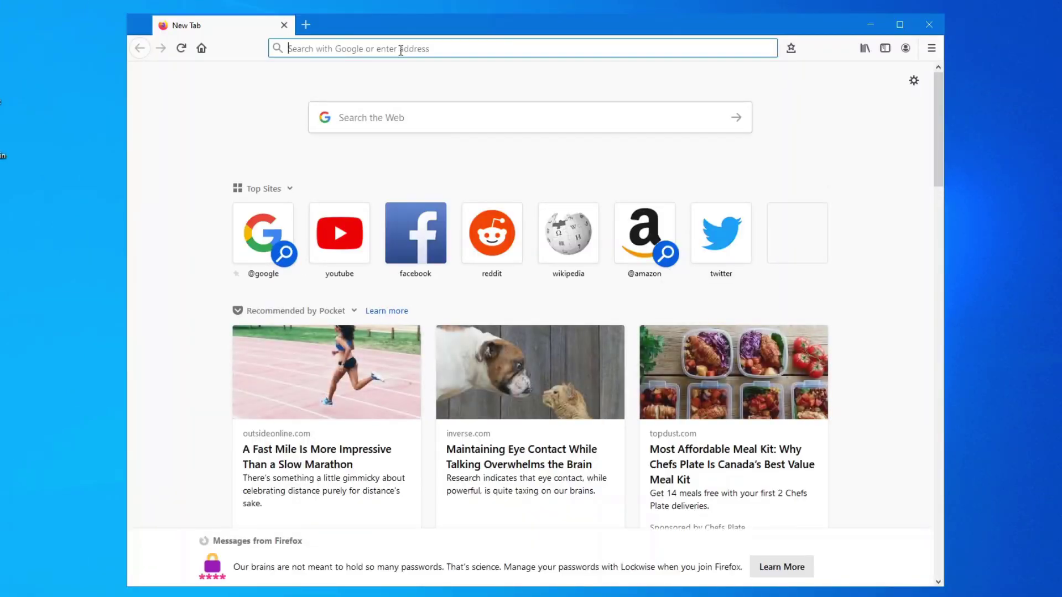
pyautogui.click(401, 50)
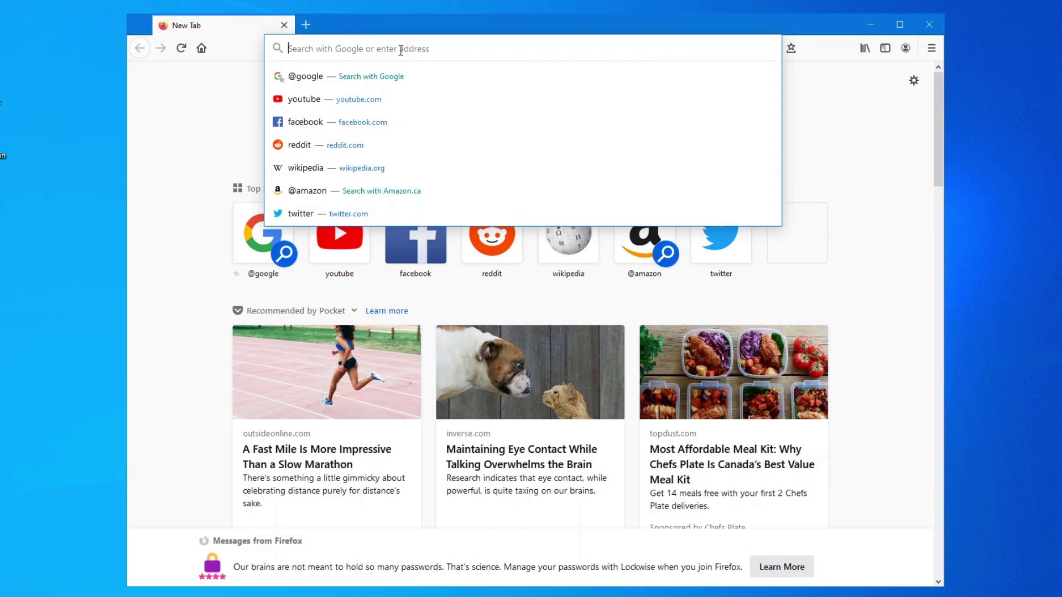
pyautogui.write('www.')
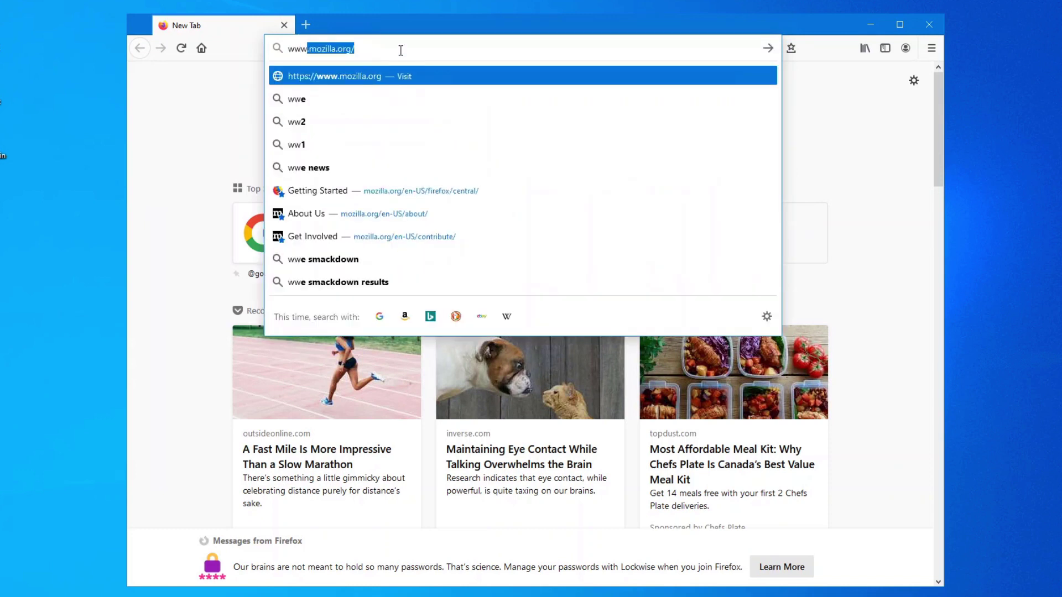
pyautogui.write('bing.com')
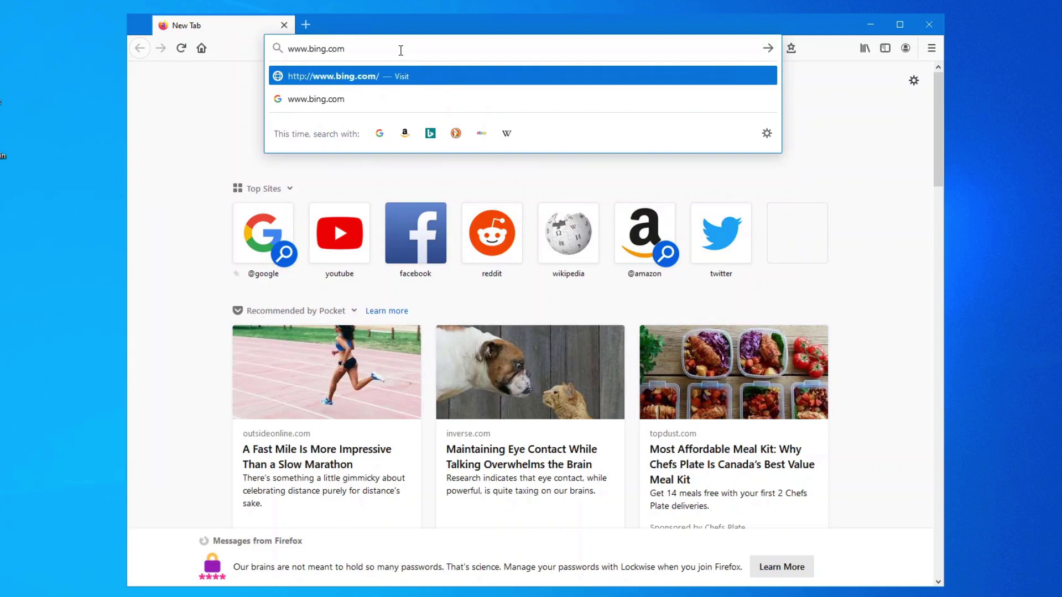
pyautogui.press('Return')
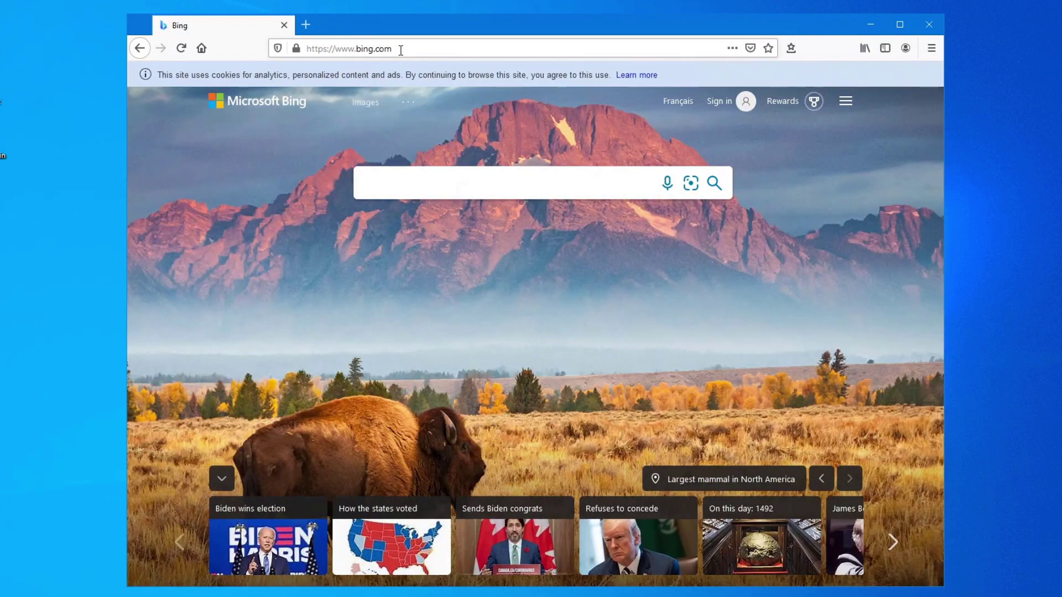
pyautogui.click(401, 50)
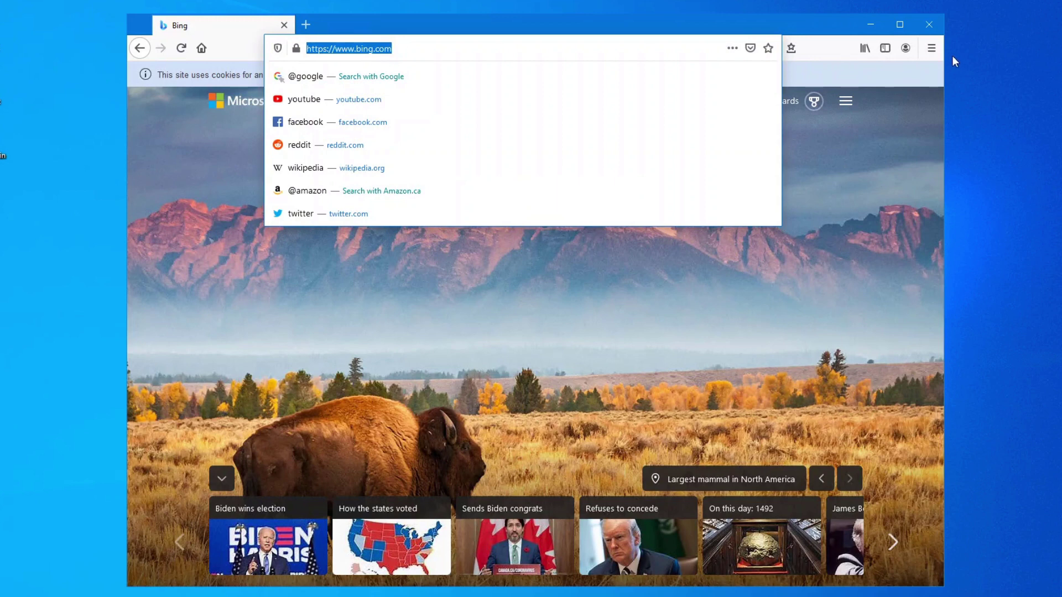
pyautogui.click(931, 49)
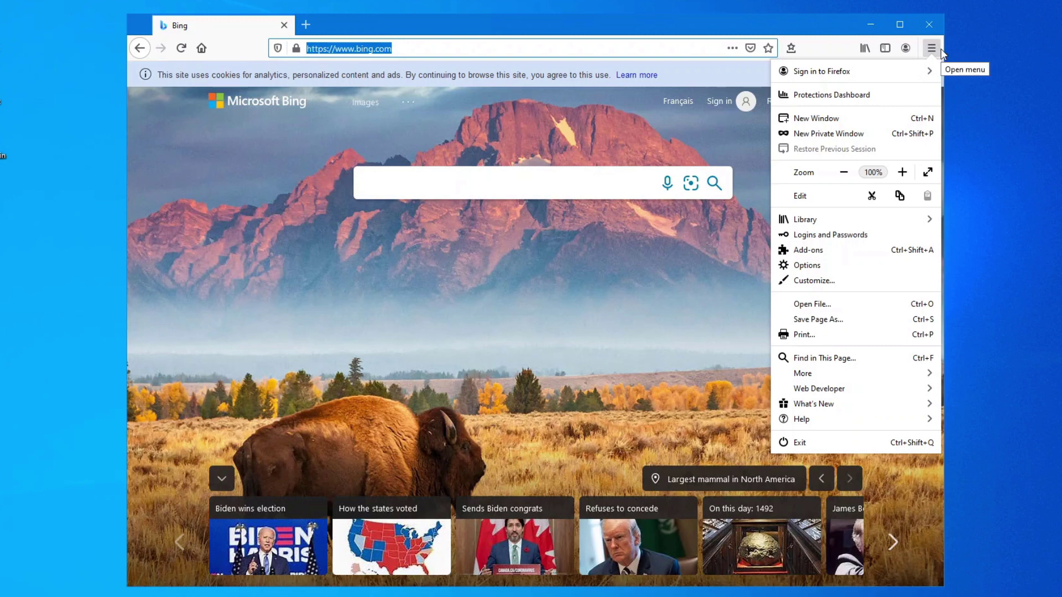
# In Options > Home, set the homepage to a custom URL using the current Bing page.
pyautogui.click(835, 272)
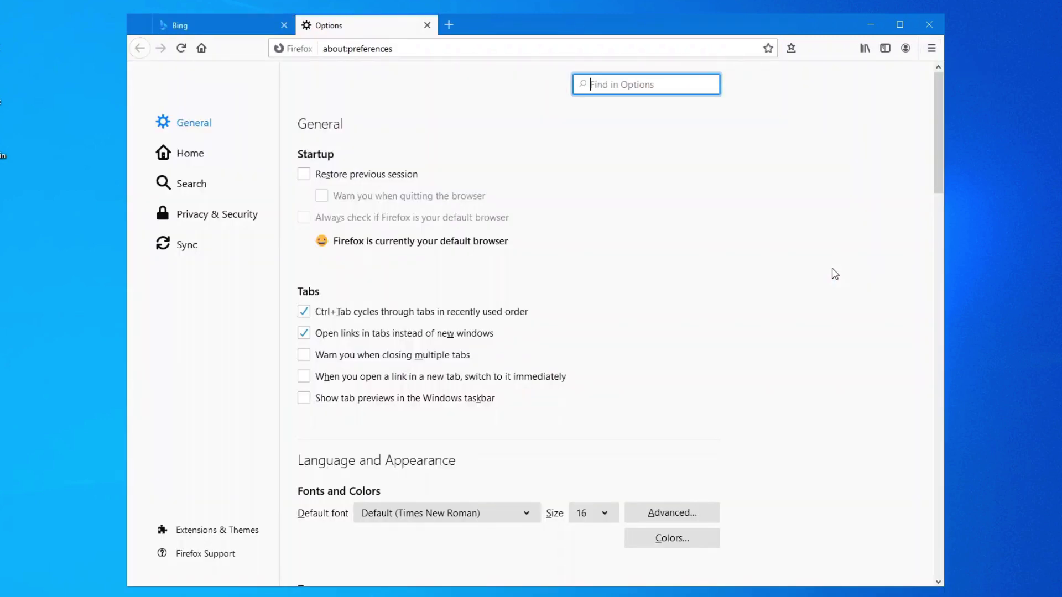
pyautogui.click(202, 162)
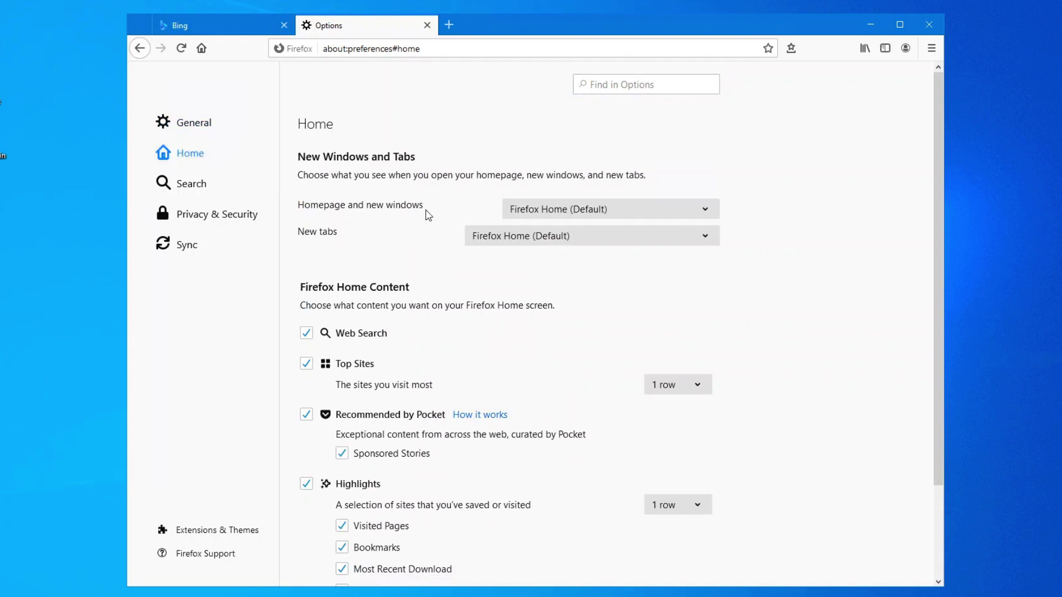
pyautogui.click(535, 209)
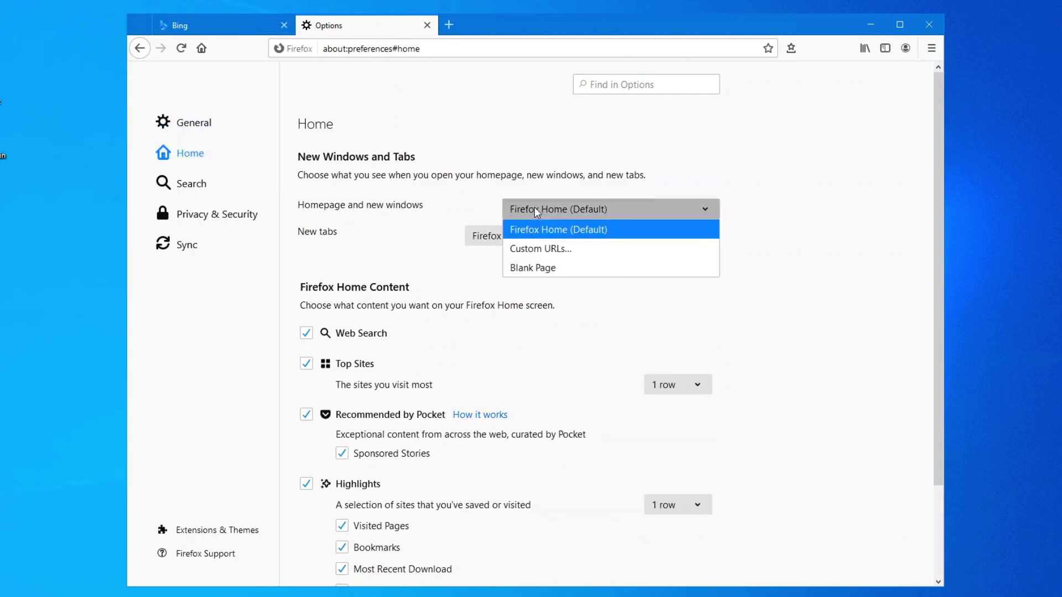
pyautogui.click(546, 250)
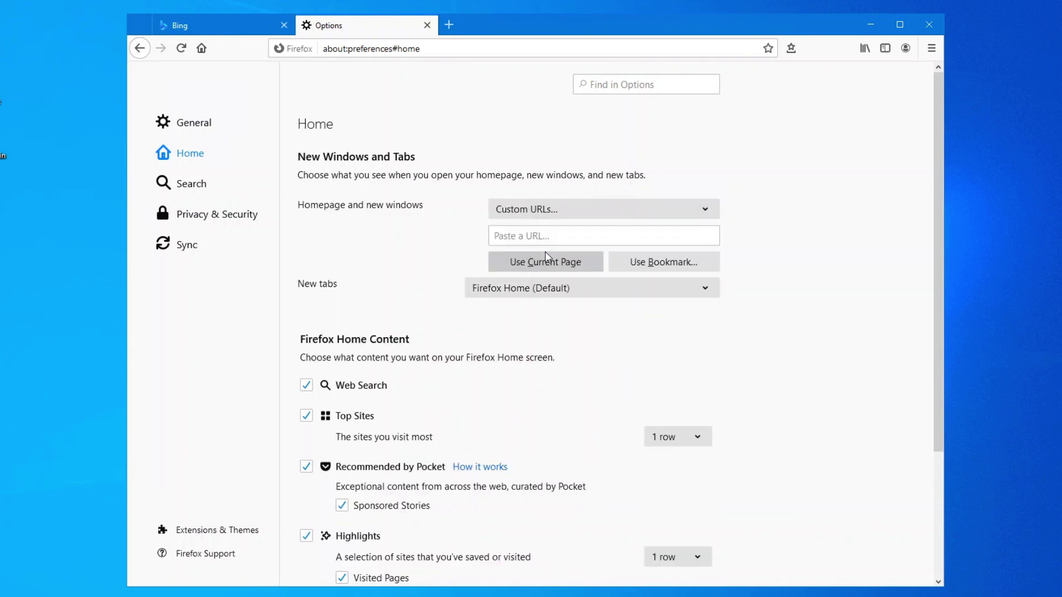
pyautogui.click(555, 268)
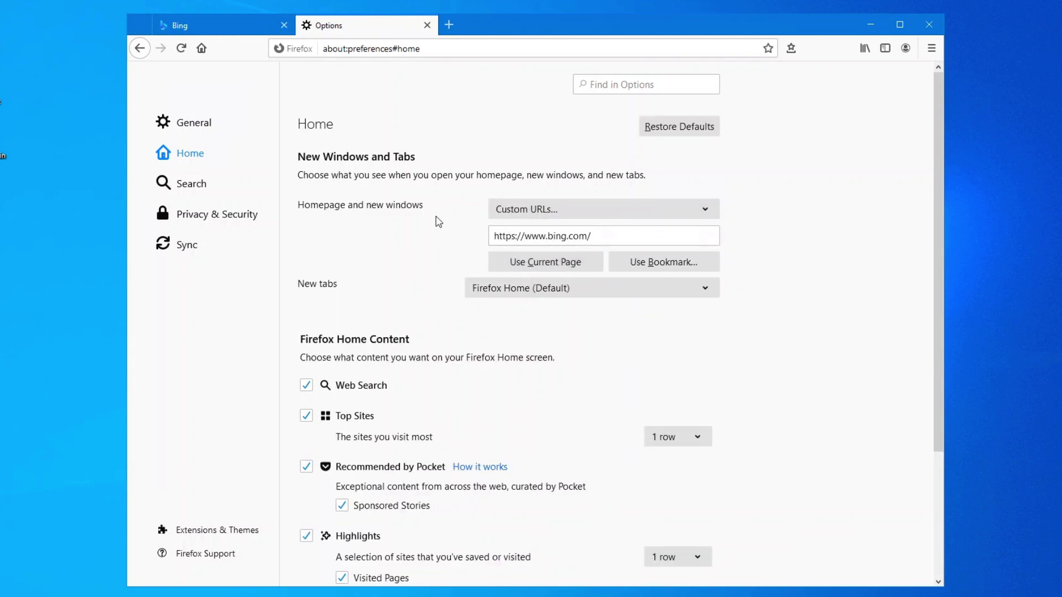
# Set Firefox's default search engine to Bing.
pyautogui.click(190, 183)
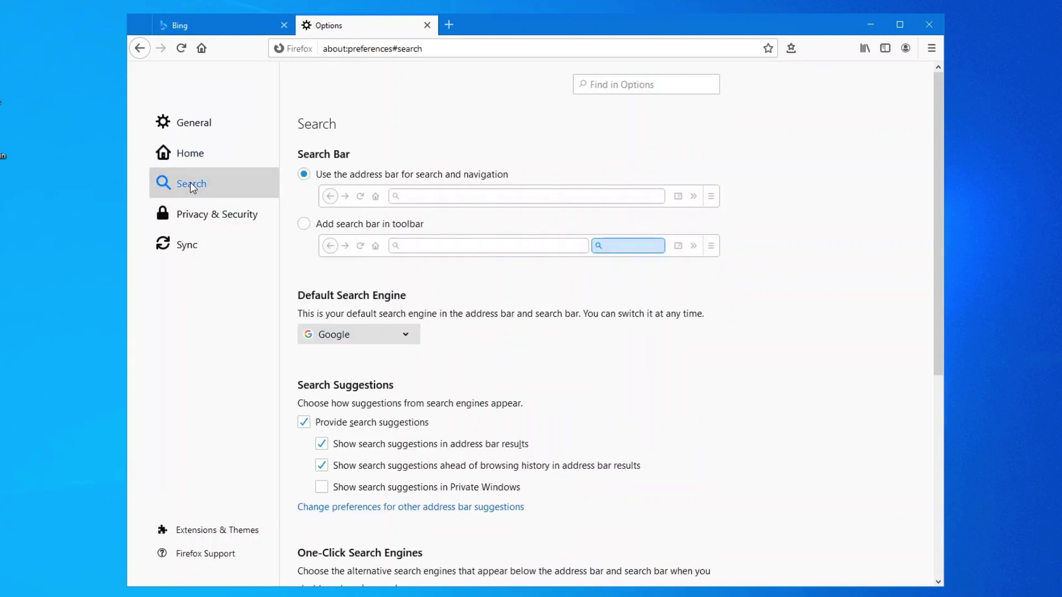
pyautogui.click(344, 334)
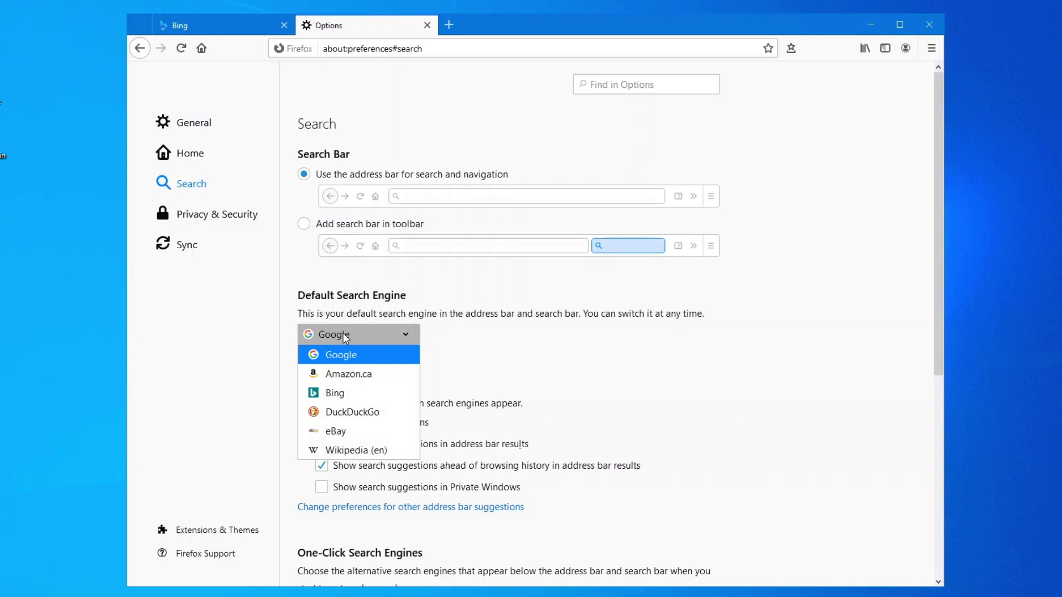
pyautogui.click(334, 393)
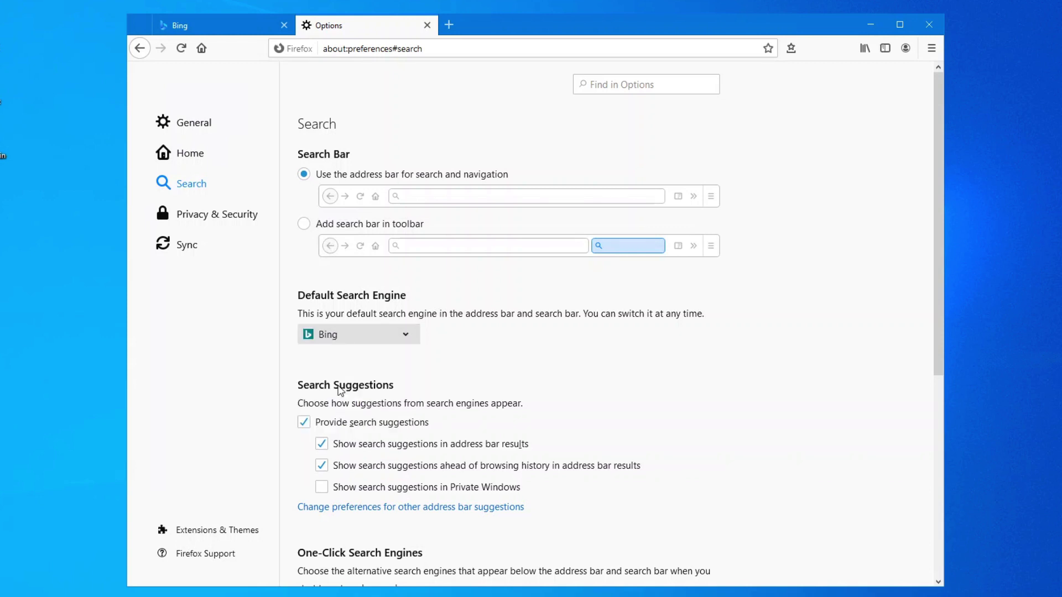
# Search 'canada' in a new tab to confirm Bing results, then close the Options and results tabs.
pyautogui.click(449, 24)
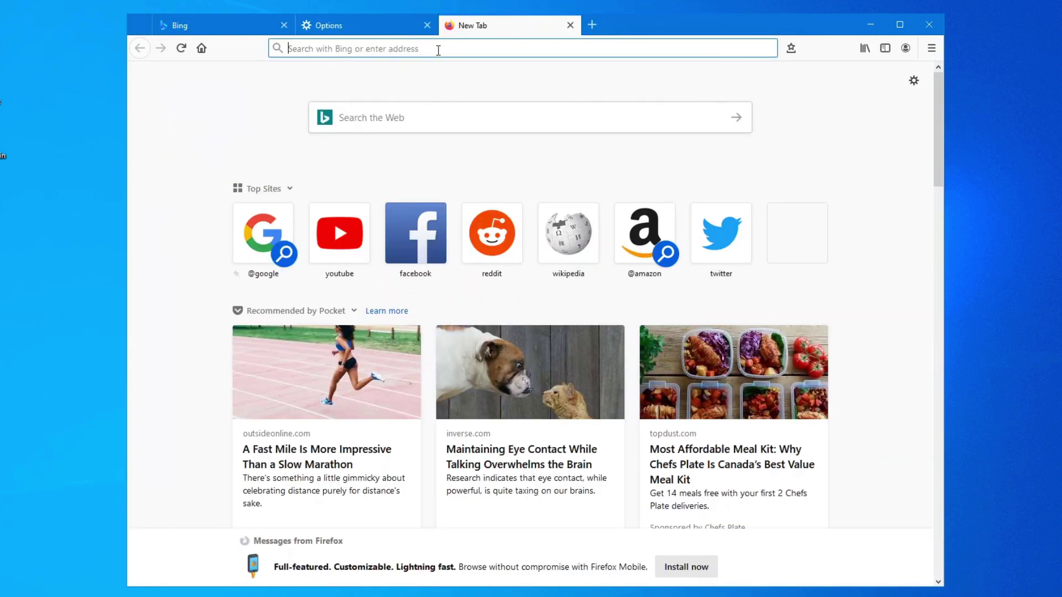
pyautogui.click(438, 49)
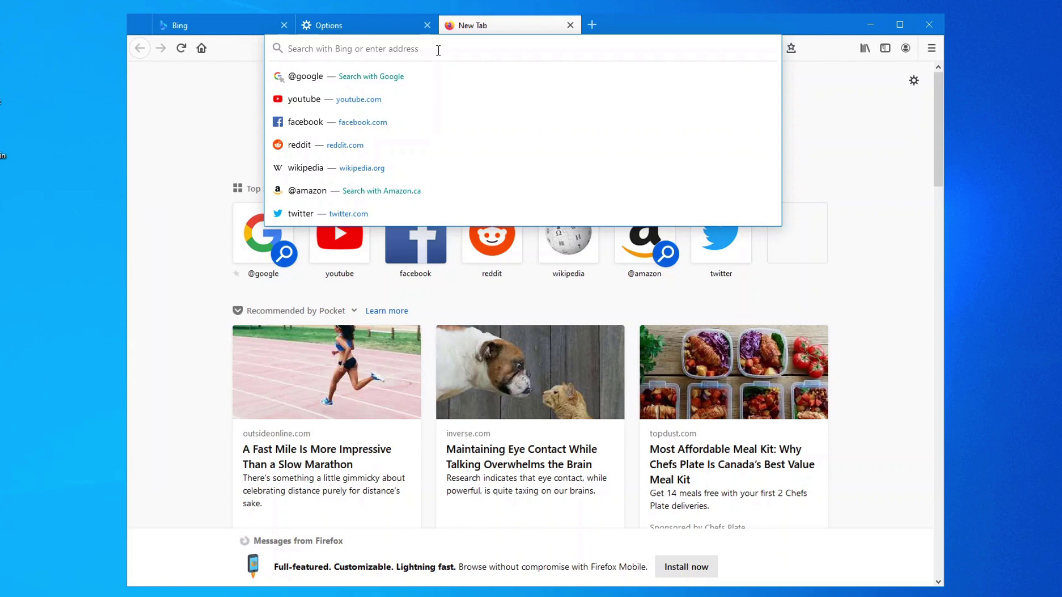
pyautogui.write('canada')
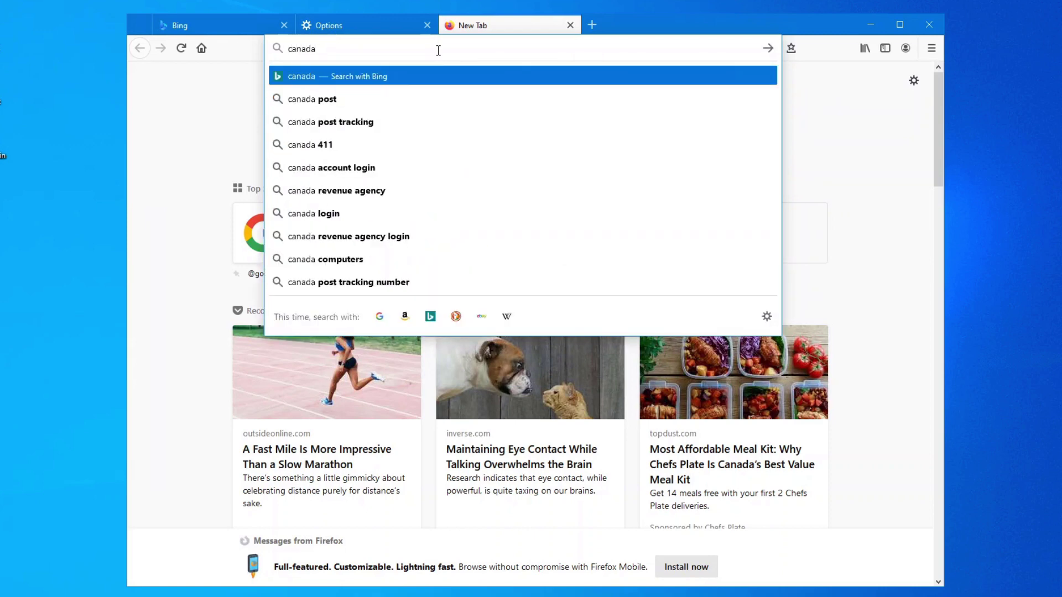
pyautogui.press('Return')
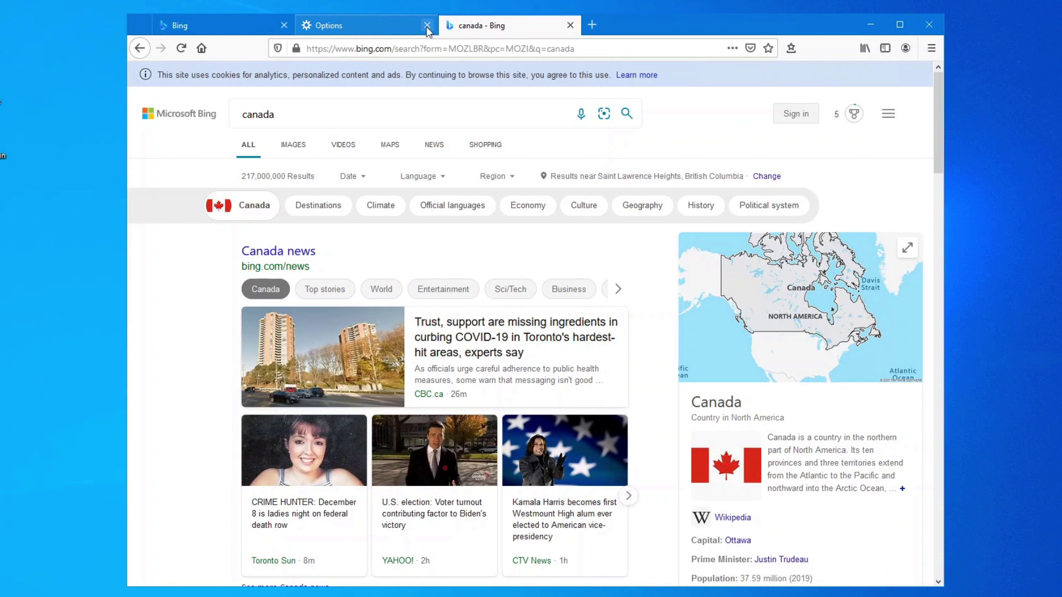
pyautogui.click(427, 25)
pyautogui.click(427, 26)
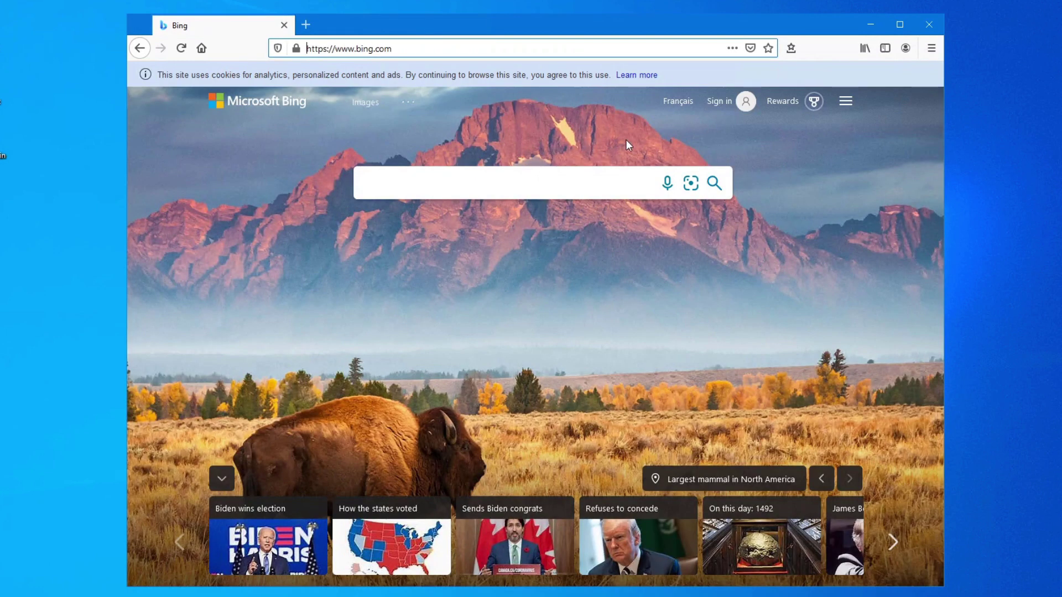
# In Bing's settings menu, turn off Show menu bar and Show news and interests, keeping the homepage image.
pyautogui.click(846, 102)
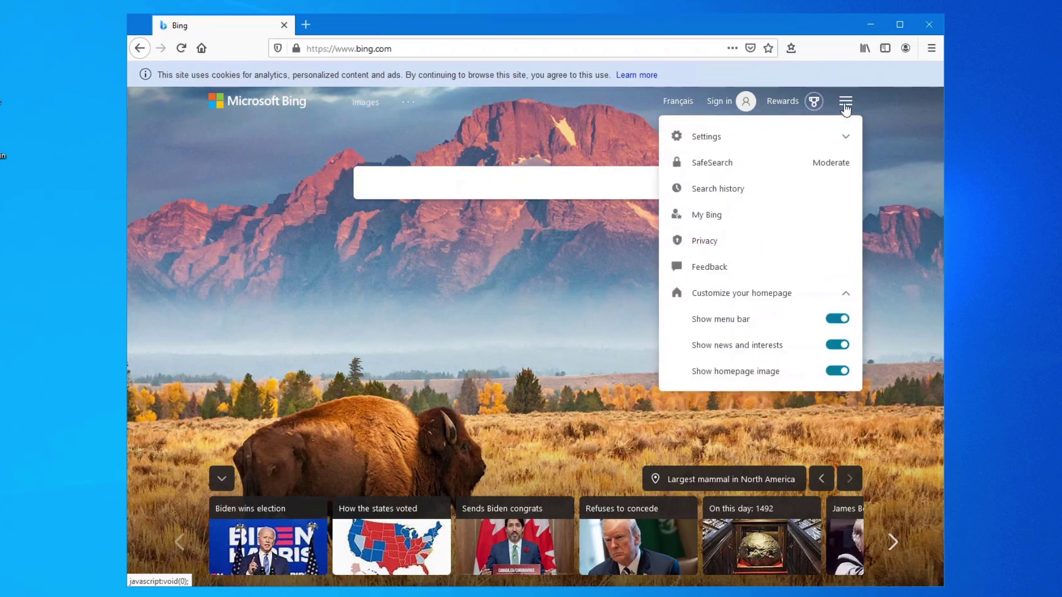
pyautogui.click(747, 139)
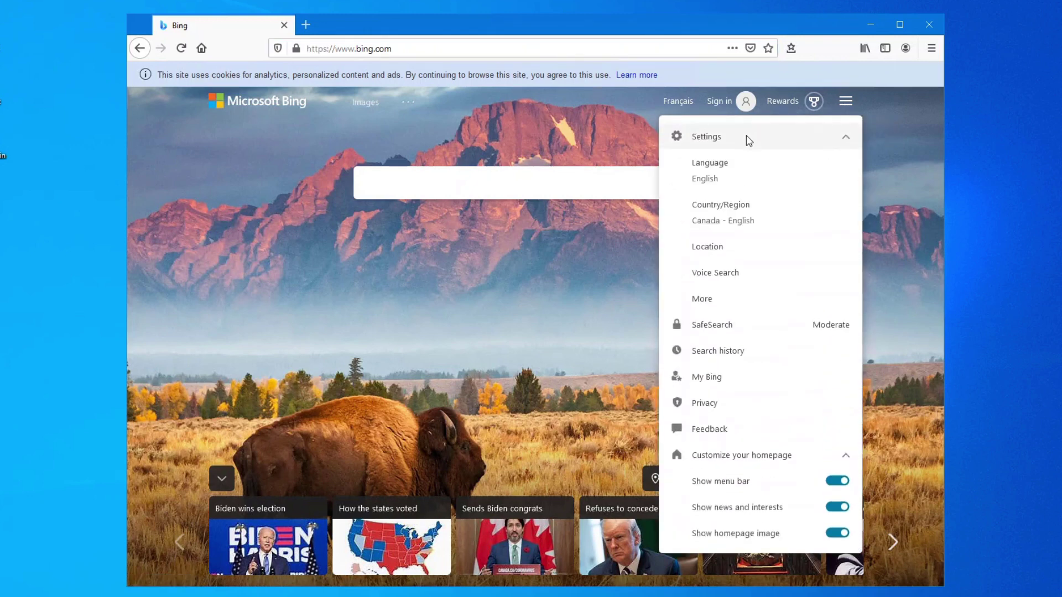
pyautogui.click(833, 483)
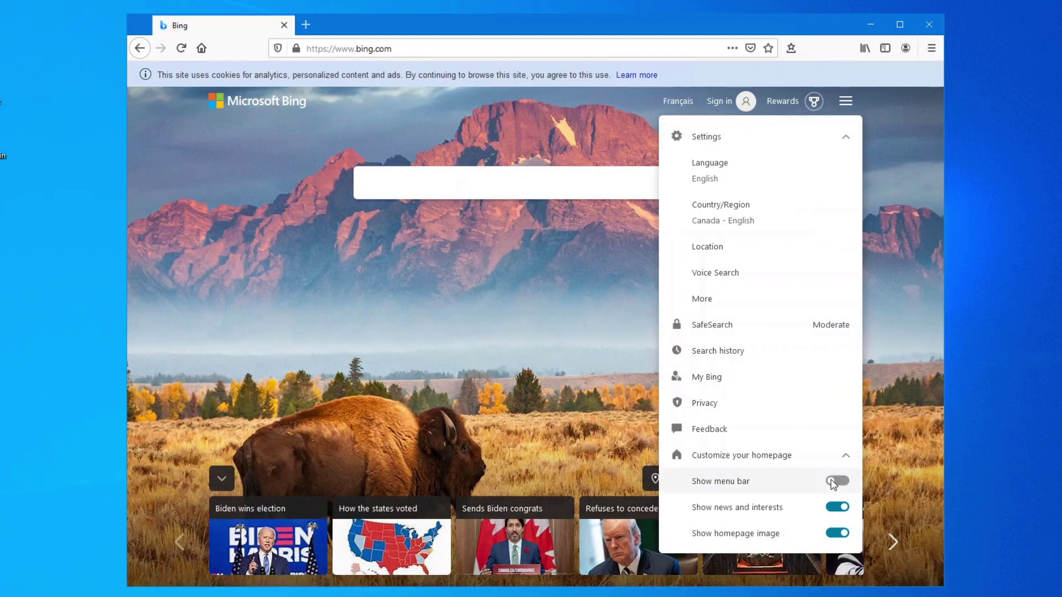
pyautogui.click(835, 508)
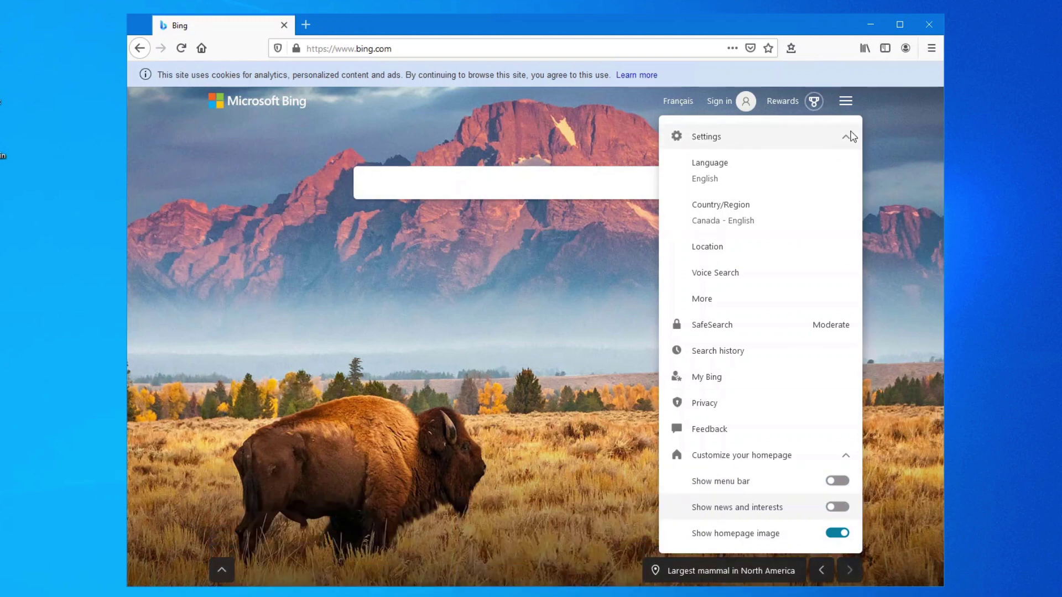
pyautogui.click(846, 101)
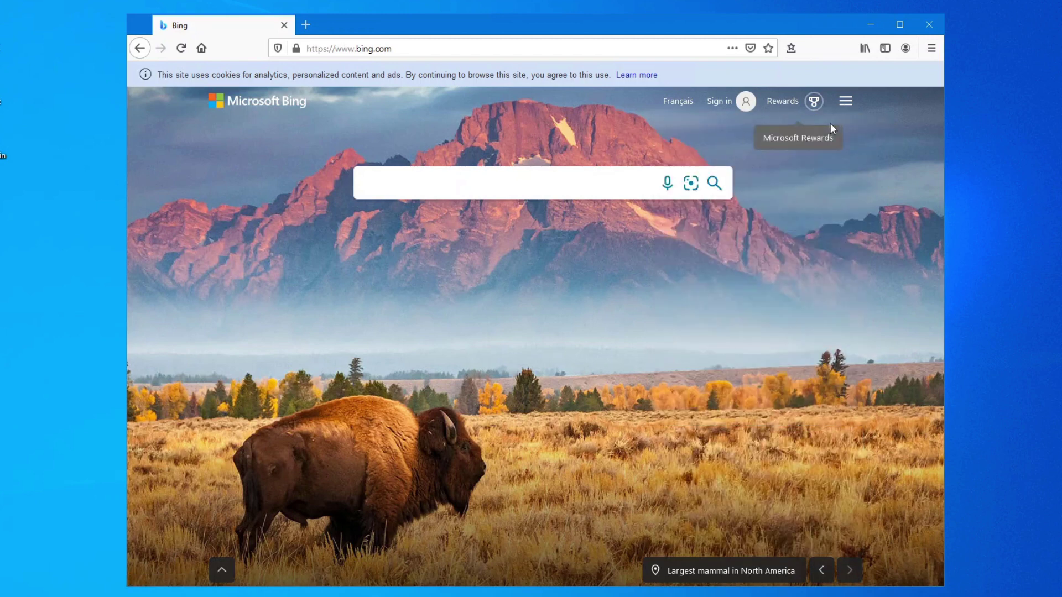
pyautogui.click(846, 100)
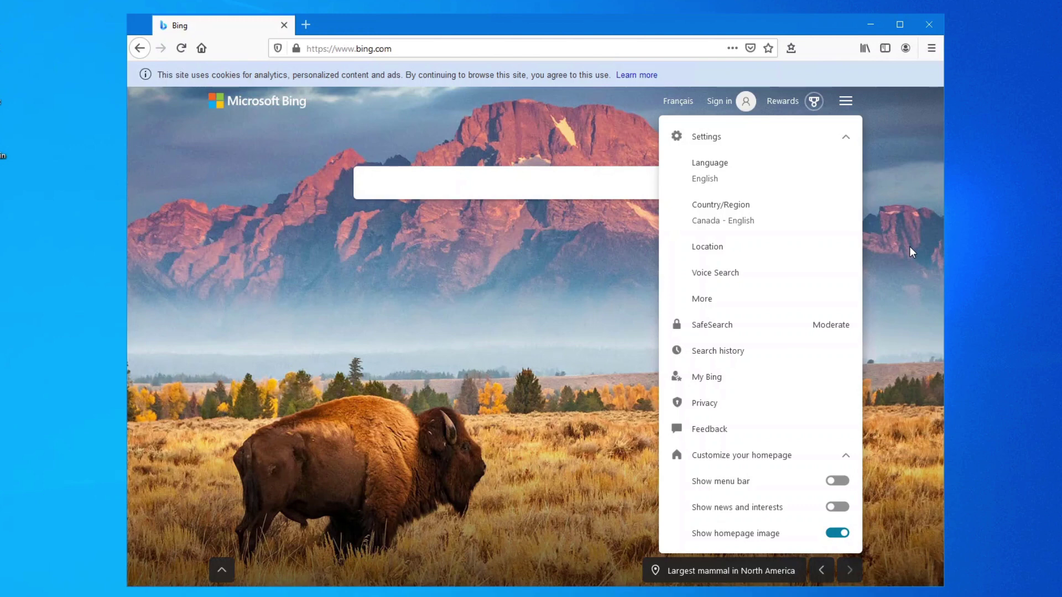
# Close Firefox and return to CCleaner's cookie options.
pyautogui.click(930, 24)
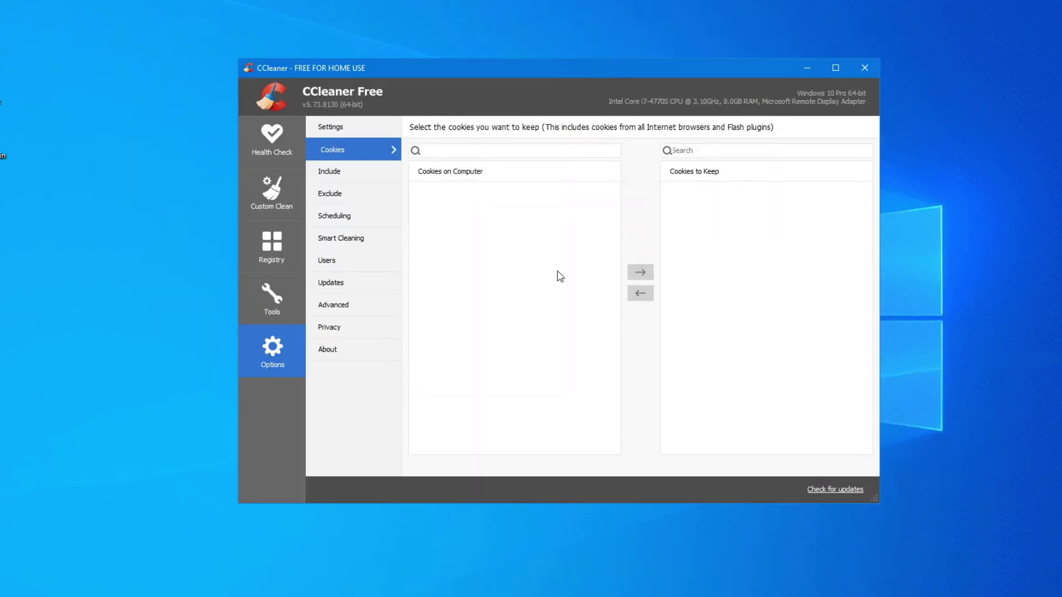
pyautogui.click(260, 306)
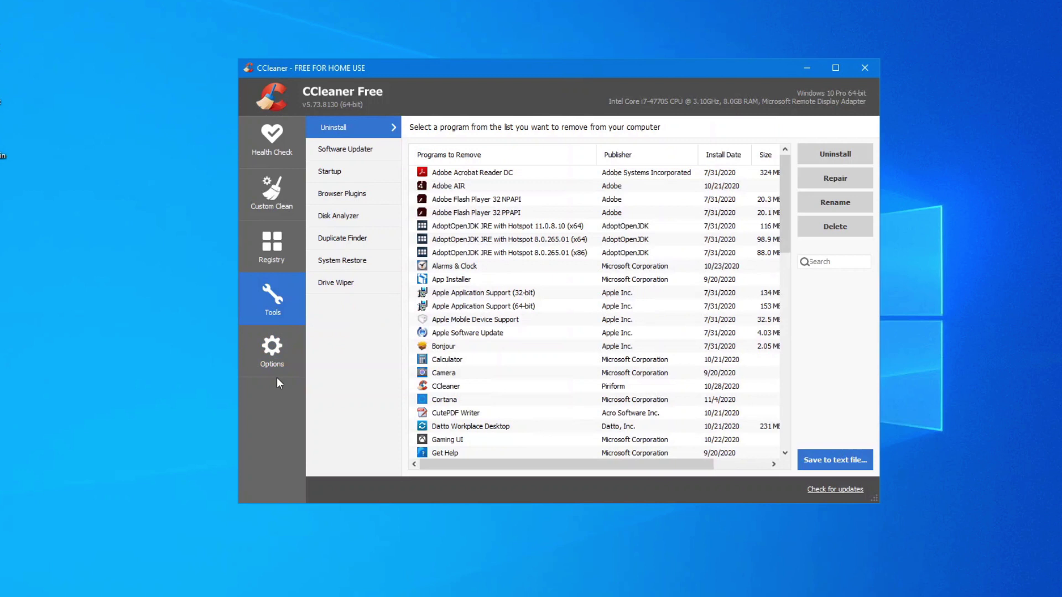
pyautogui.click(262, 347)
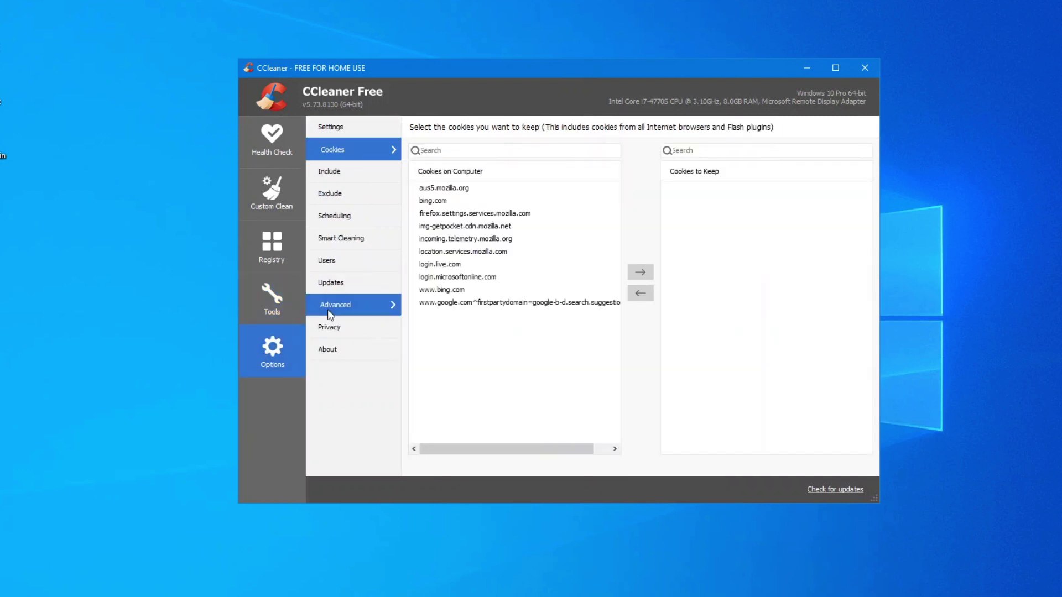
pyautogui.click(436, 202)
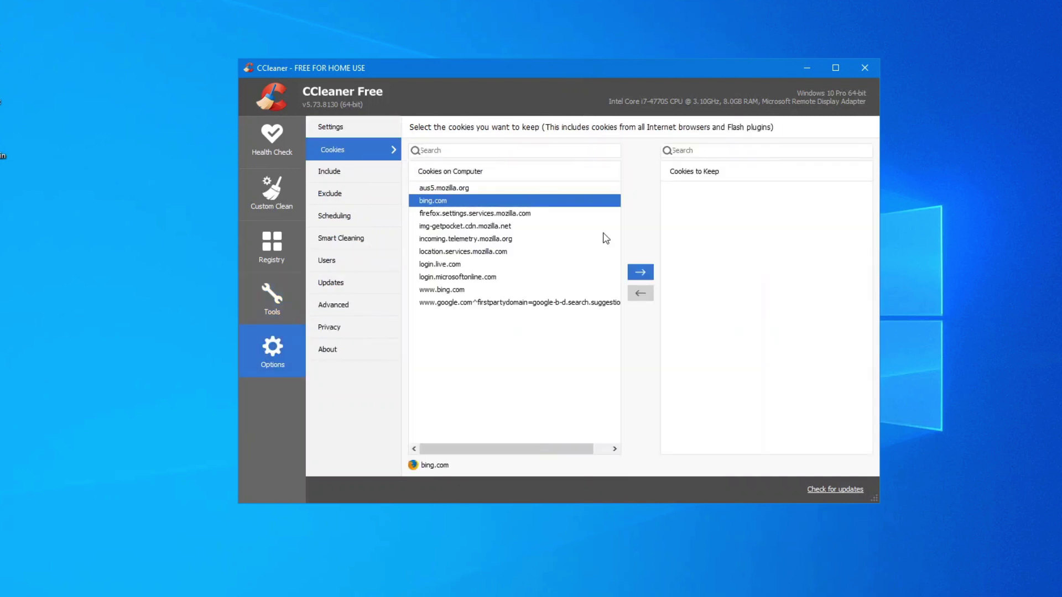
pyautogui.click(645, 280)
pyautogui.click(433, 277)
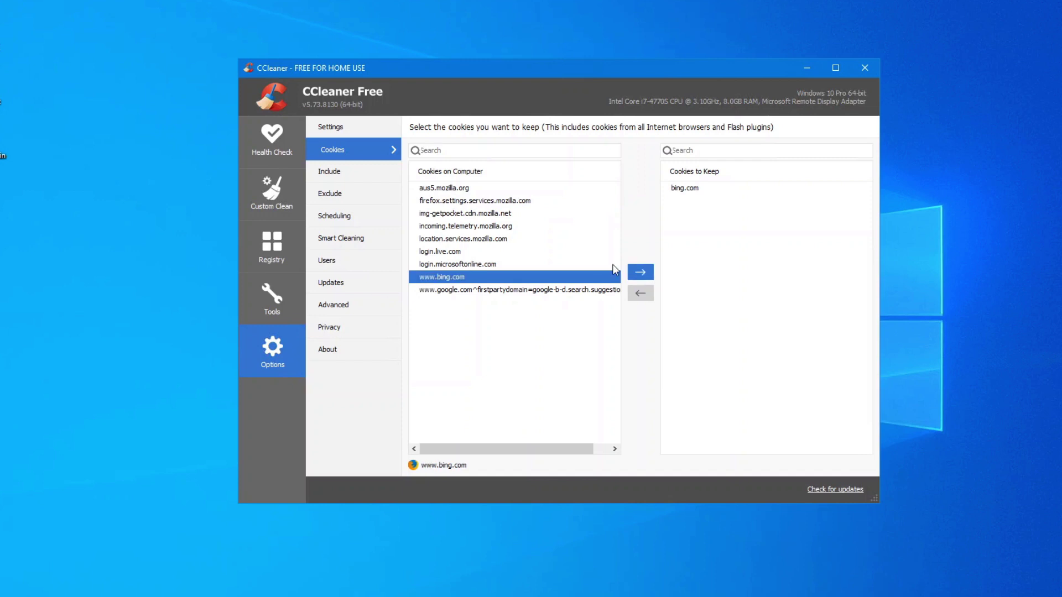
pyautogui.click(639, 274)
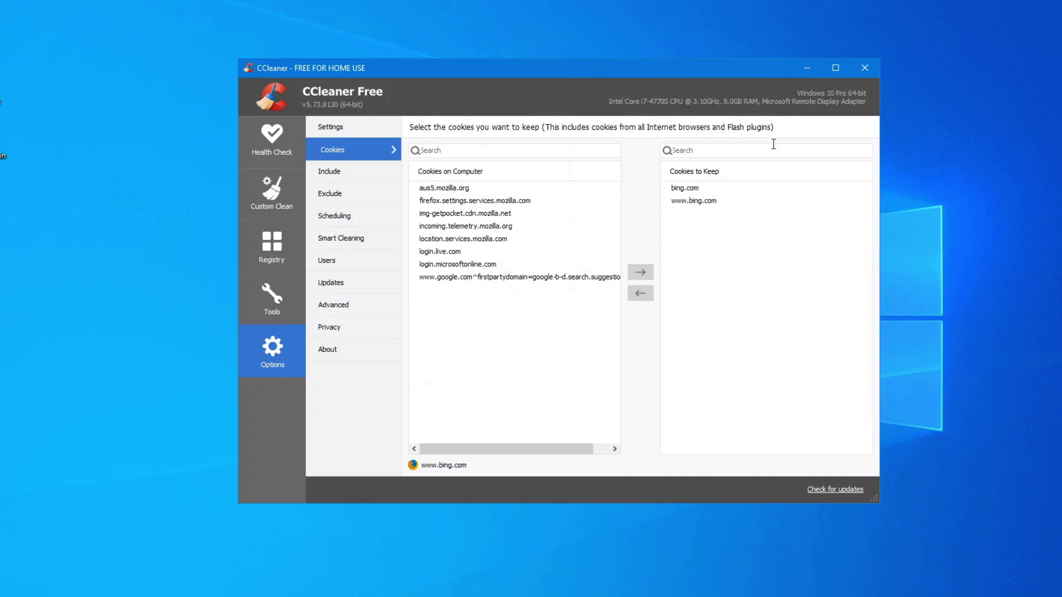
pyautogui.click(807, 67)
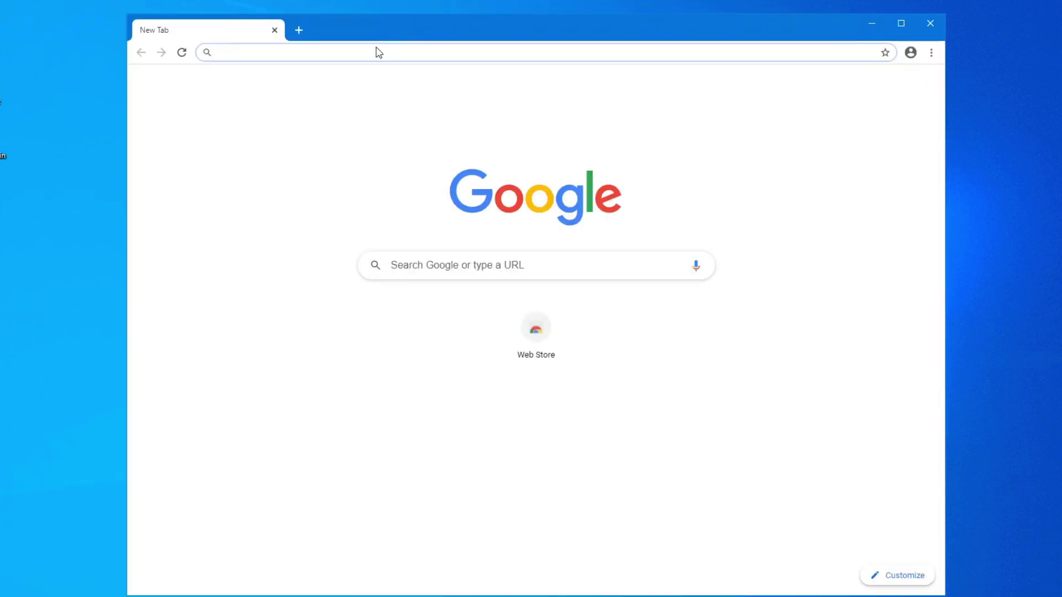
# Load bing.com in Google Chrome.
pyautogui.click(368, 57)
pyautogui.write('bing.com')
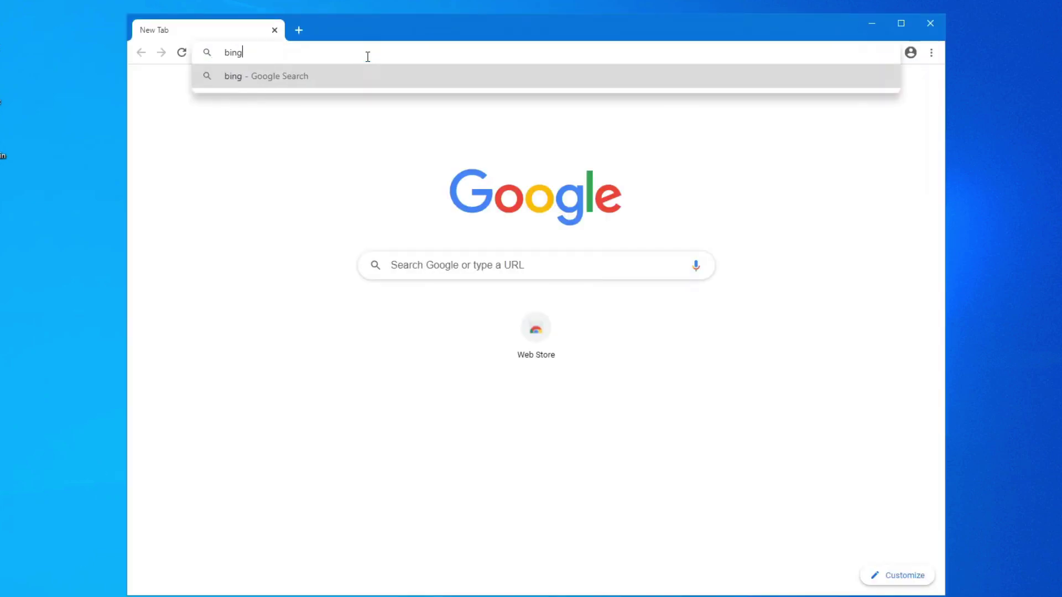
pyautogui.press('Return')
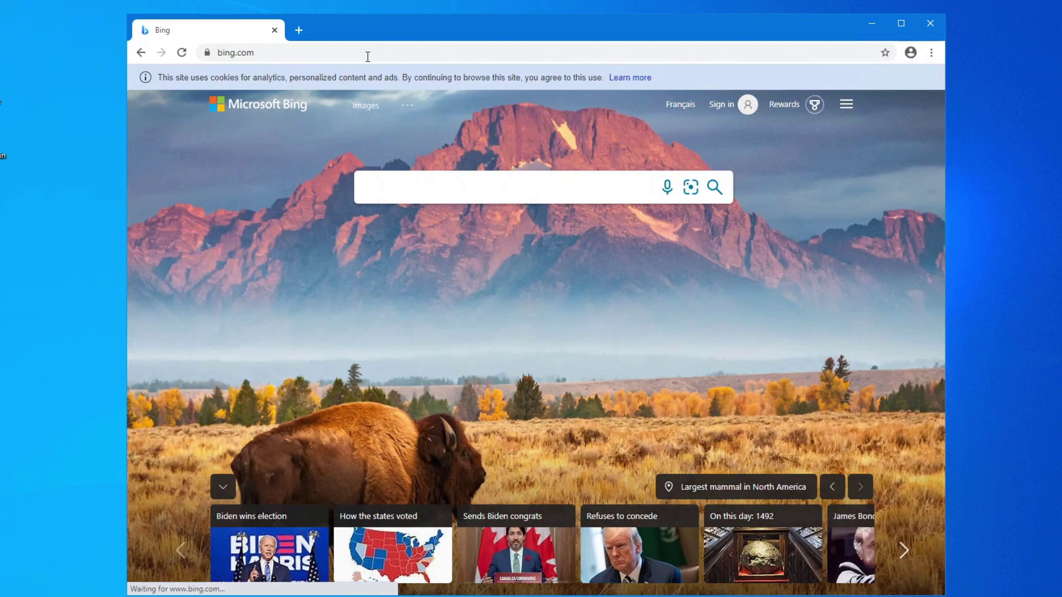
# Turn off Bing's menu bar and news and interests, keeping the homepage background image on.
pyautogui.click(850, 109)
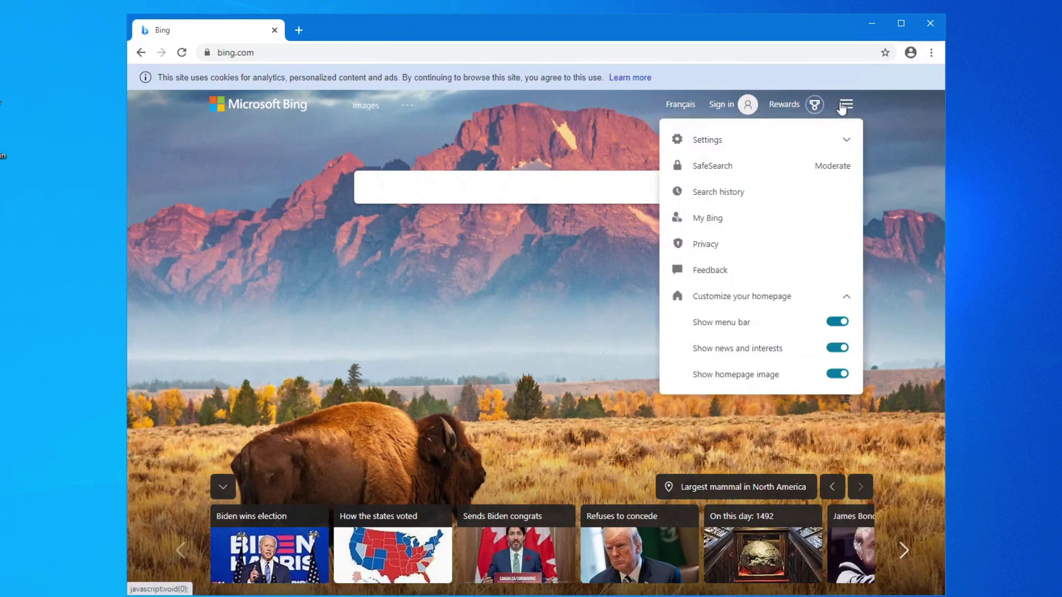
pyautogui.click(823, 144)
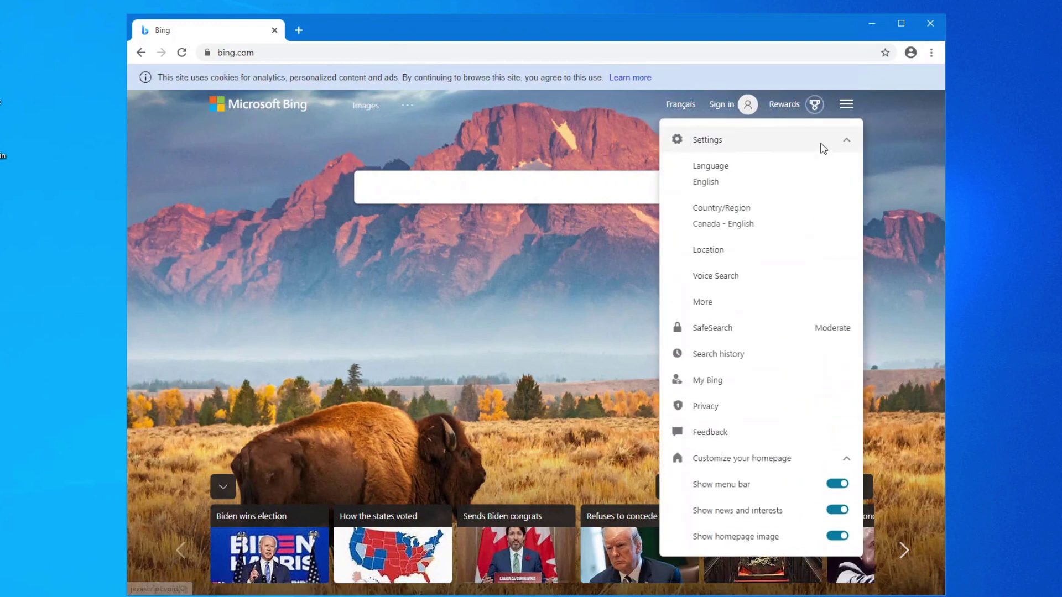
pyautogui.click(838, 484)
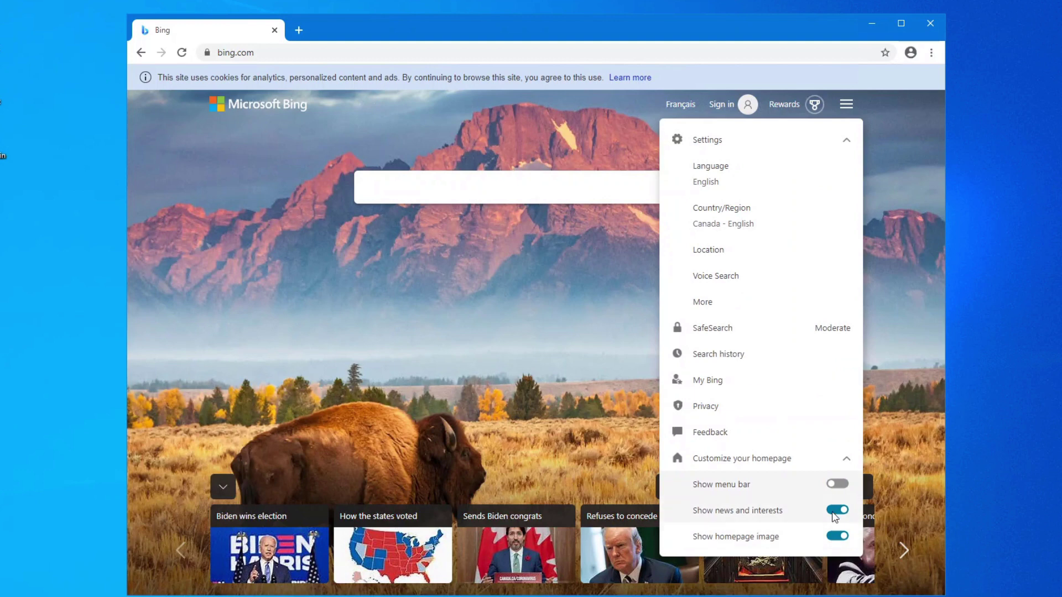
pyautogui.click(837, 510)
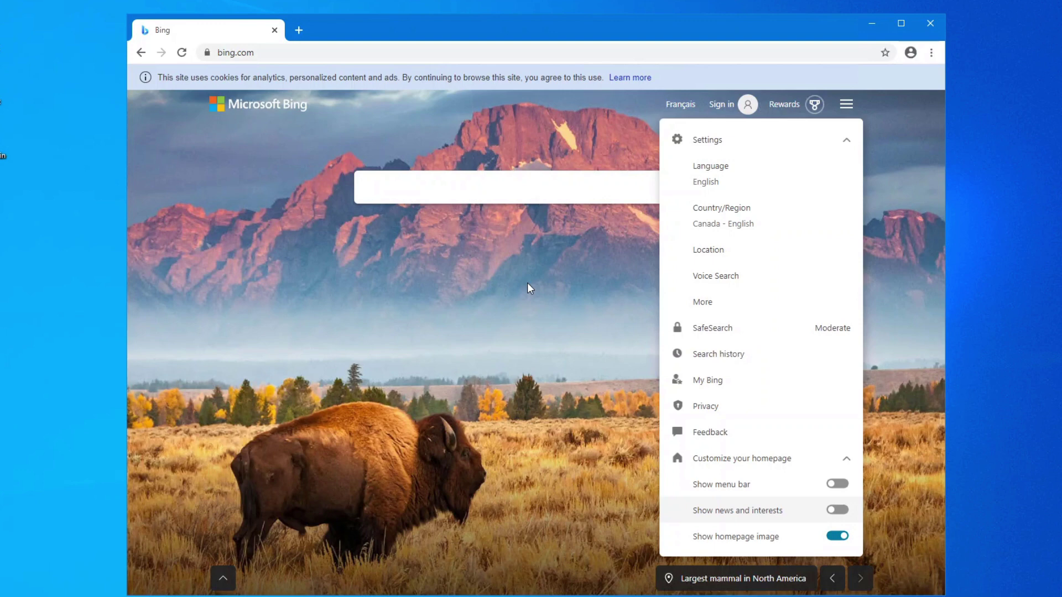
pyautogui.click(833, 536)
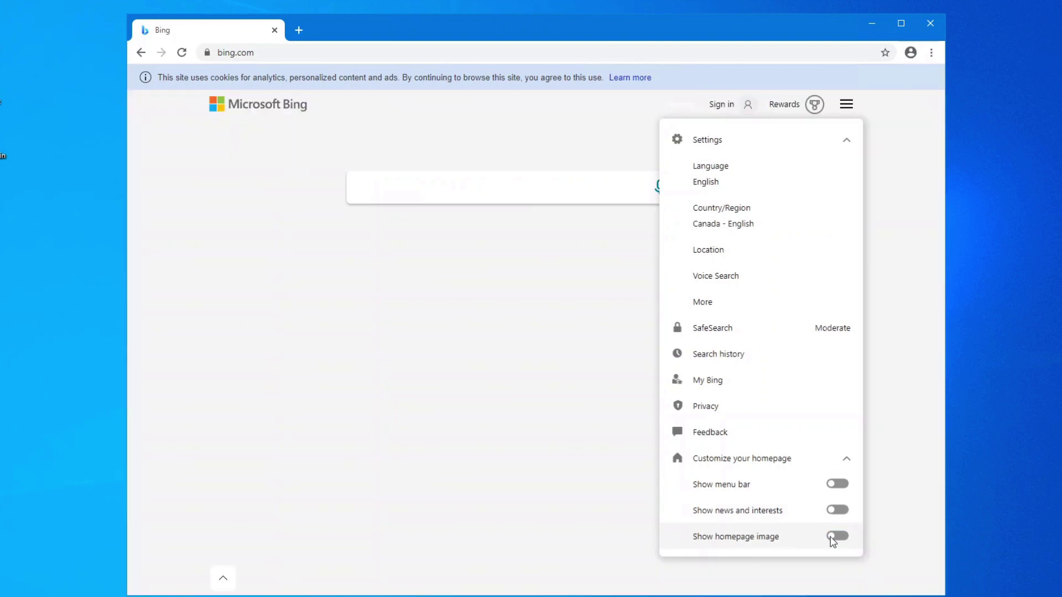
pyautogui.click(836, 538)
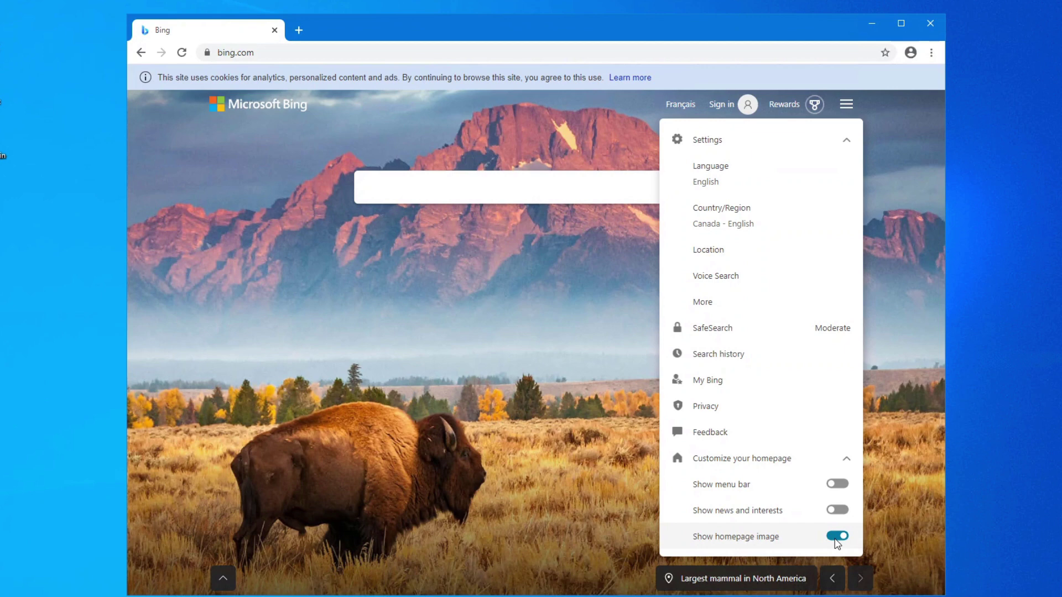
pyautogui.click(905, 197)
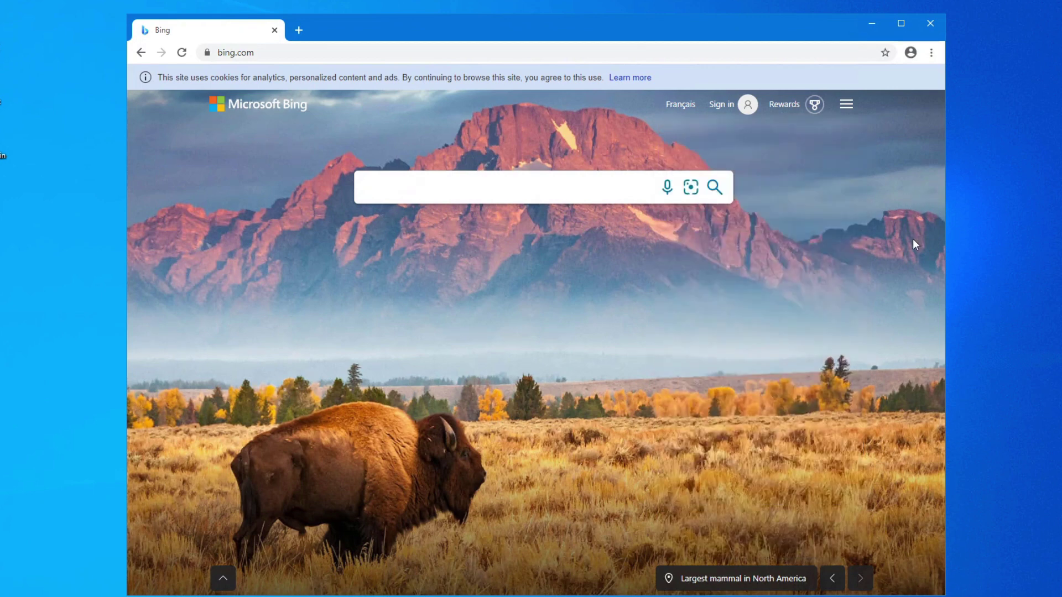
# Set Chrome to open the current Bing page on startup and use Bing as address-bar search engine.
pyautogui.click(934, 54)
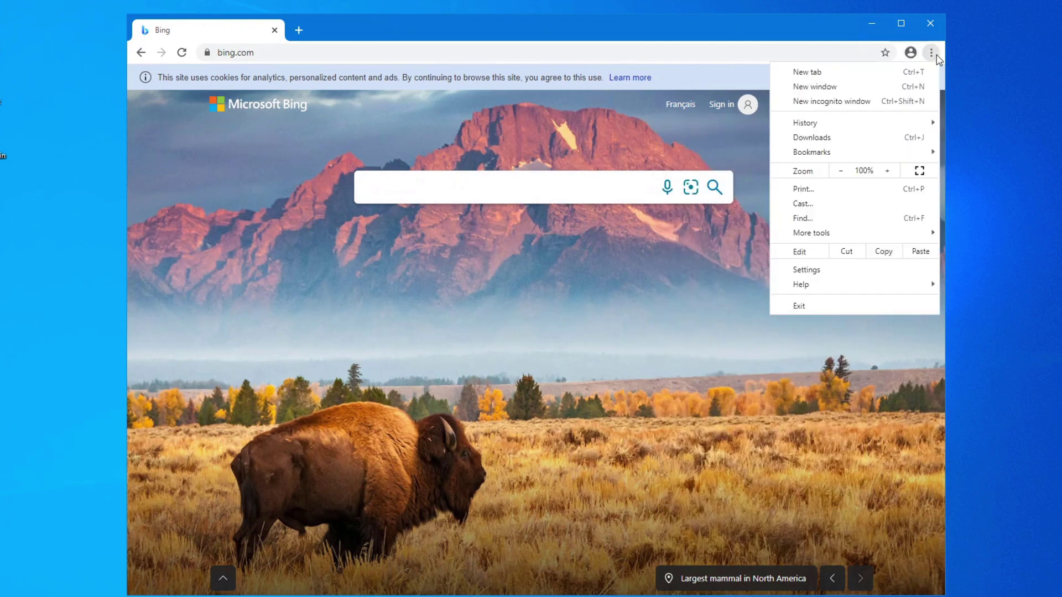
pyautogui.click(845, 273)
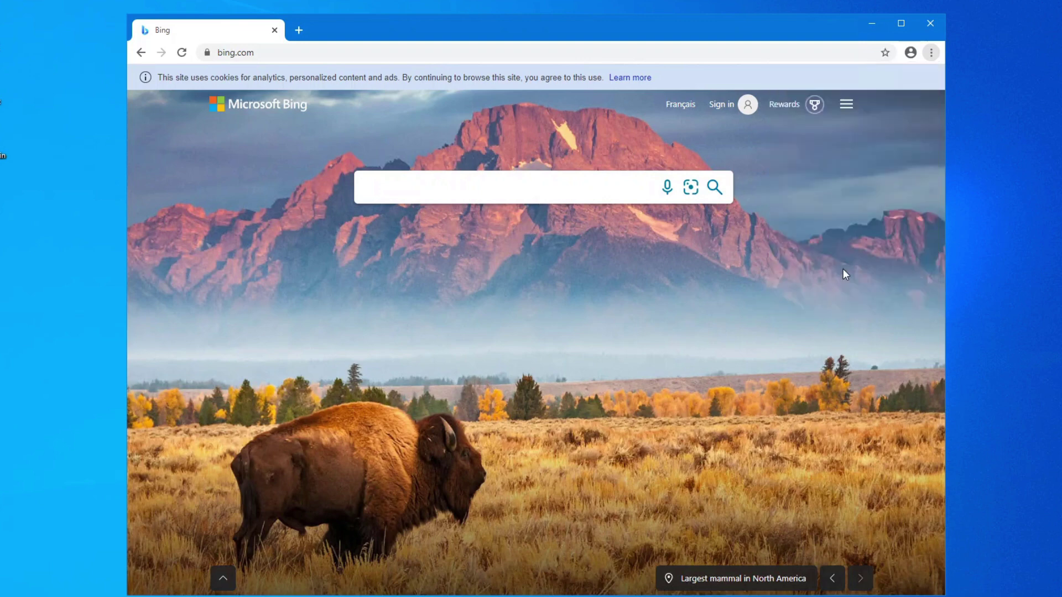
pyautogui.scroll(-10, 608, 410)
pyautogui.scroll(-6, 607, 410)
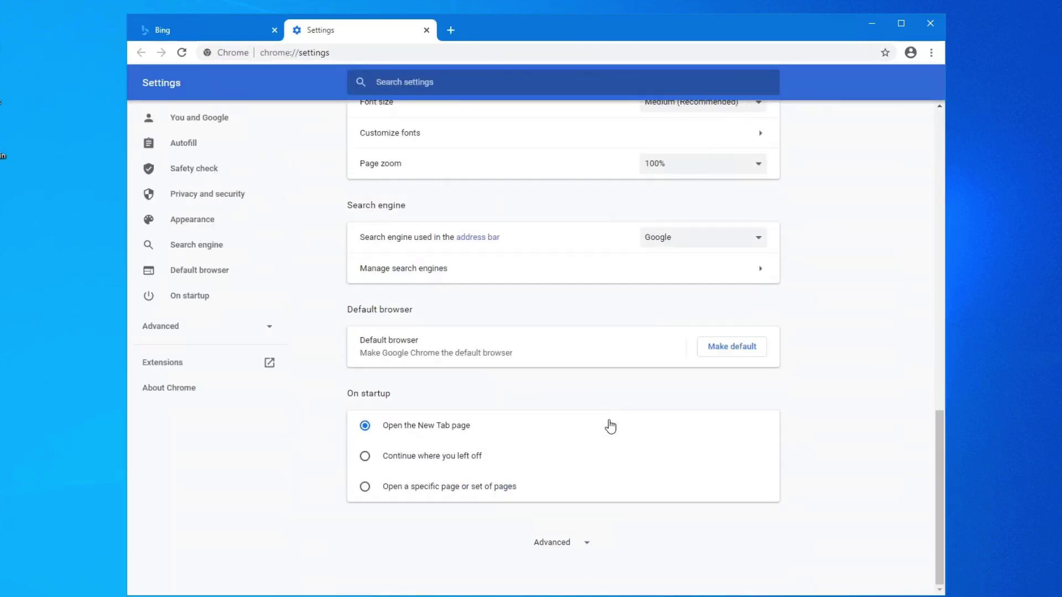
pyautogui.click(448, 492)
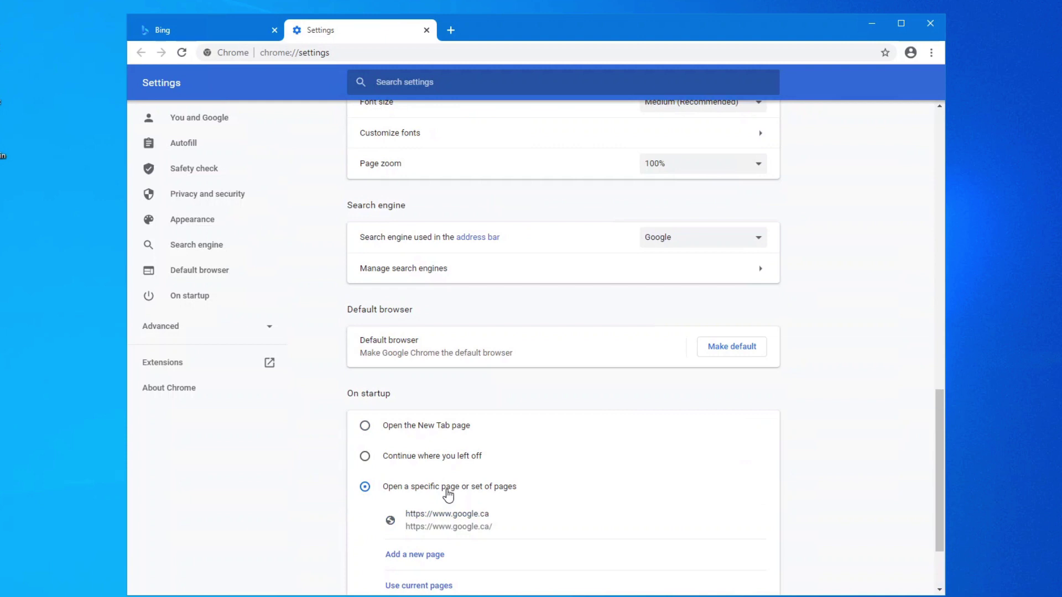
pyautogui.scroll(-2, 457, 513)
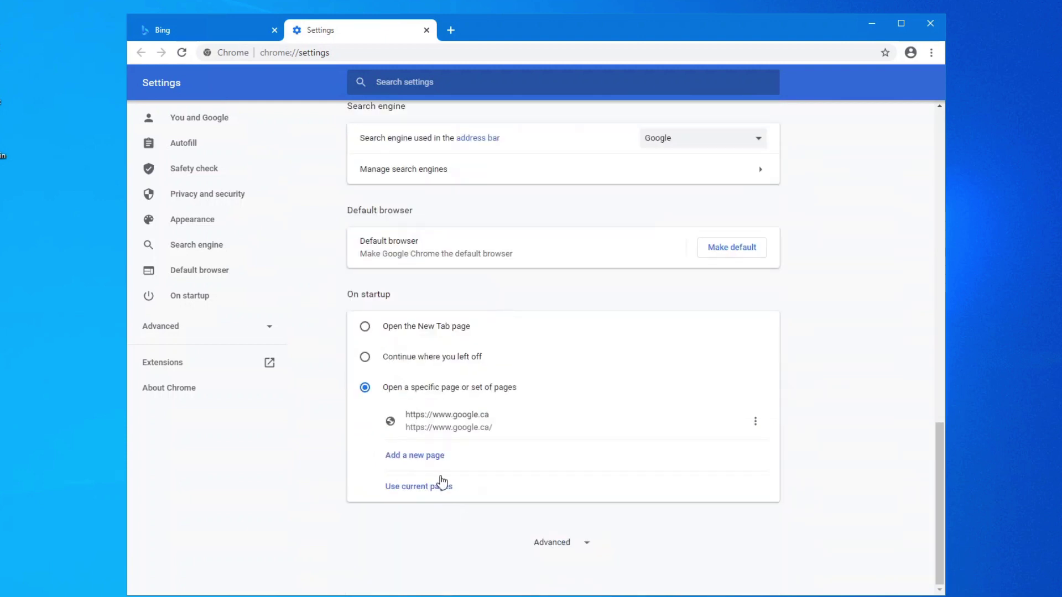
pyautogui.click(442, 493)
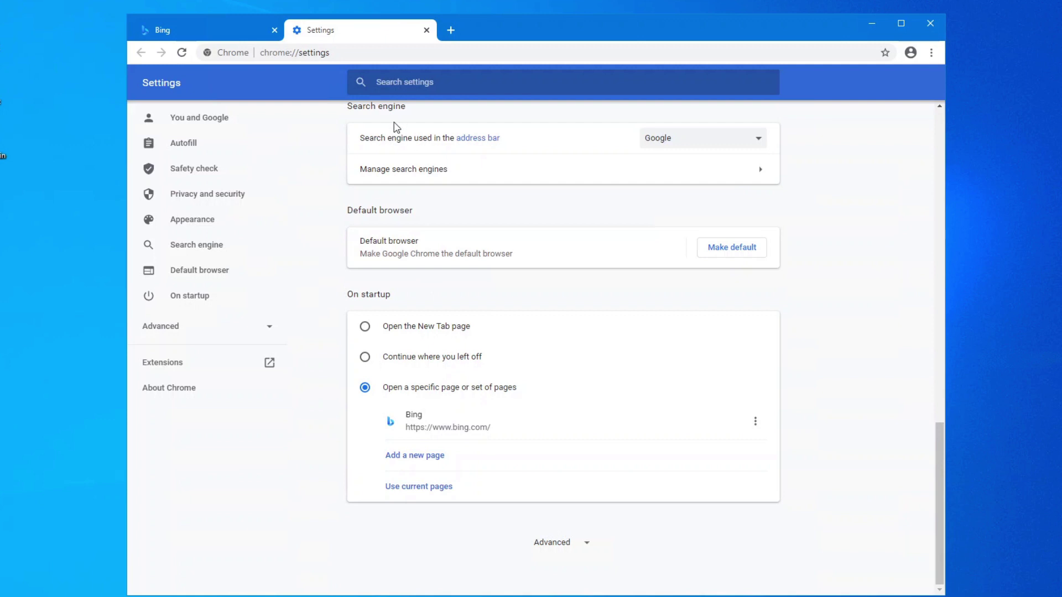
pyautogui.click(674, 145)
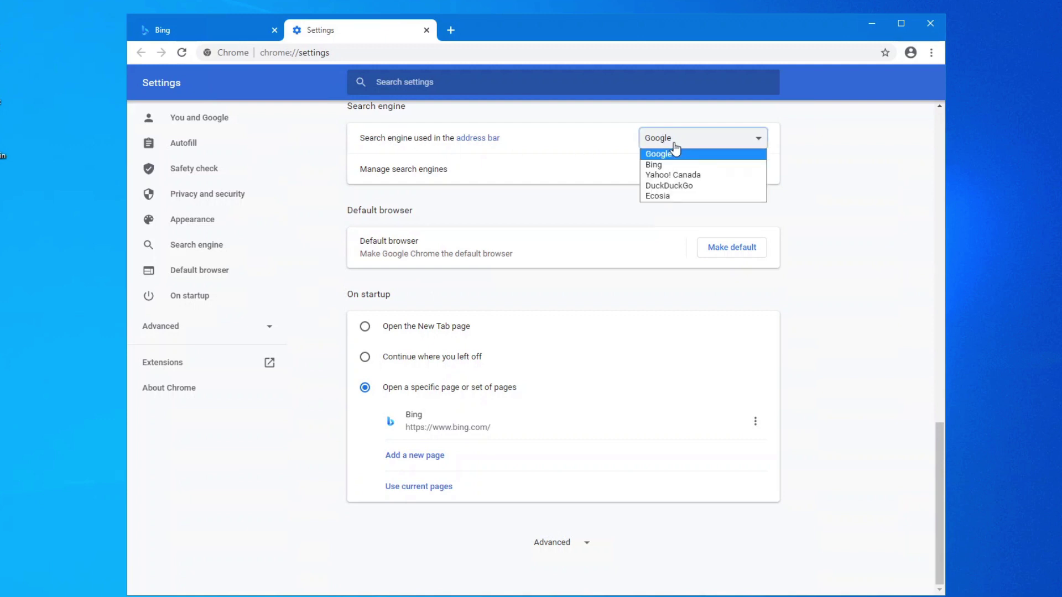
pyautogui.click(664, 165)
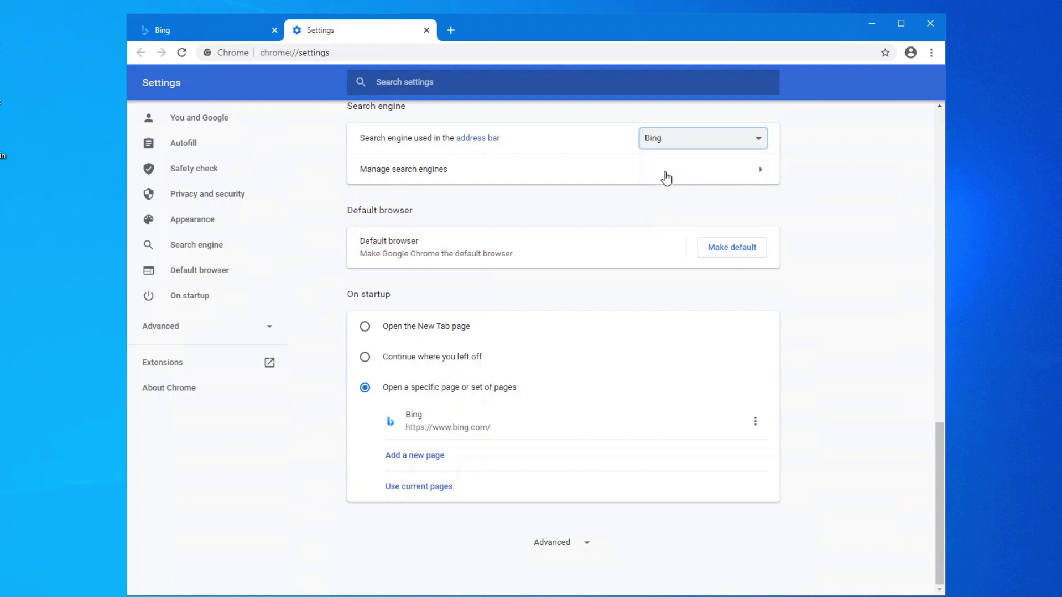
# Close the Settings tab and search 'canada' from Chrome's address bar to get Bing results.
pyautogui.click(427, 30)
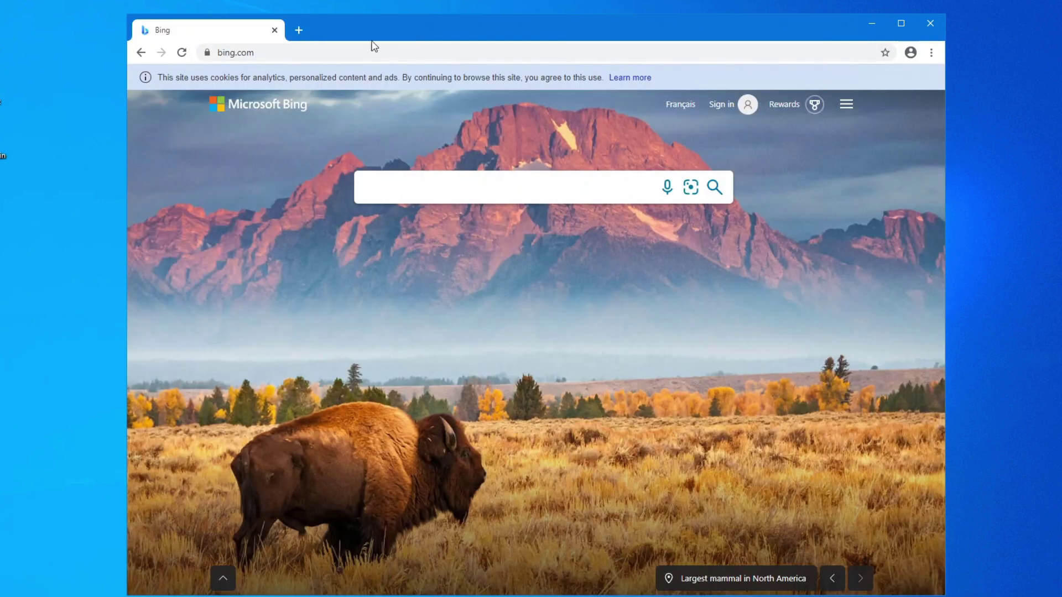
pyautogui.click(302, 53)
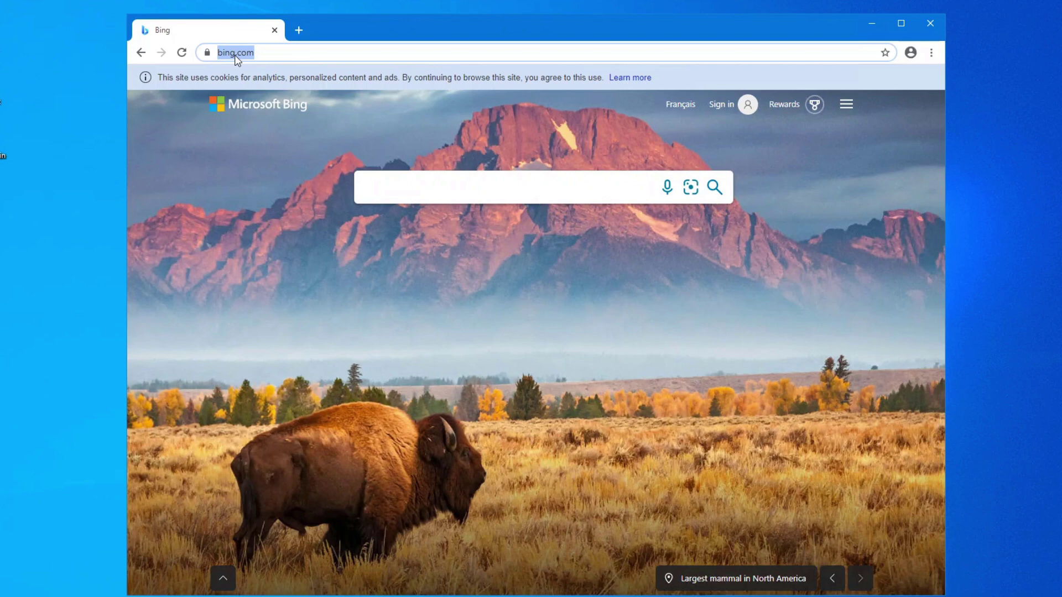
pyautogui.write('canada')
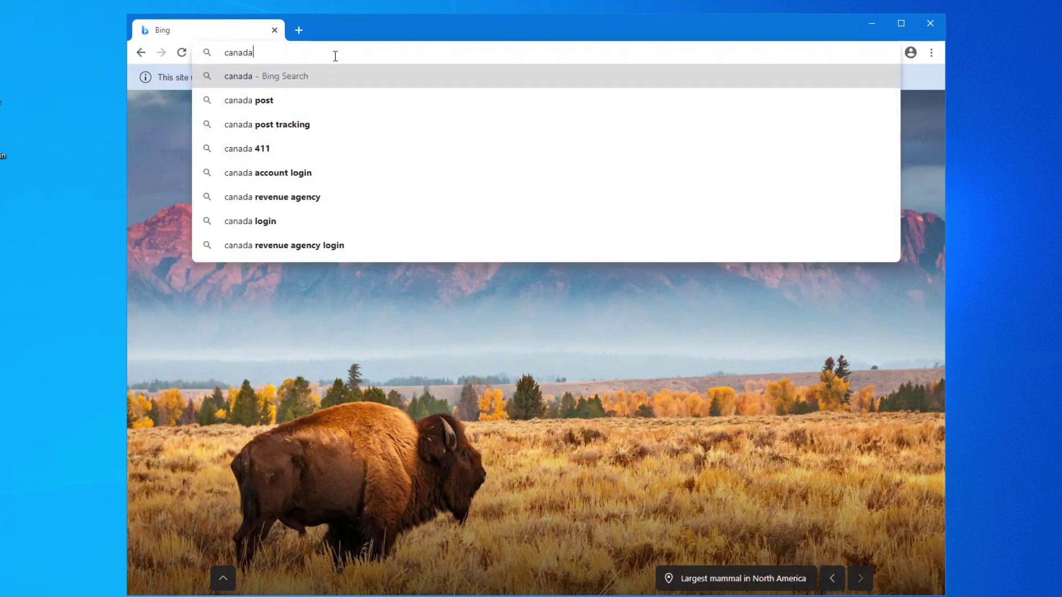
pyautogui.press('Return')
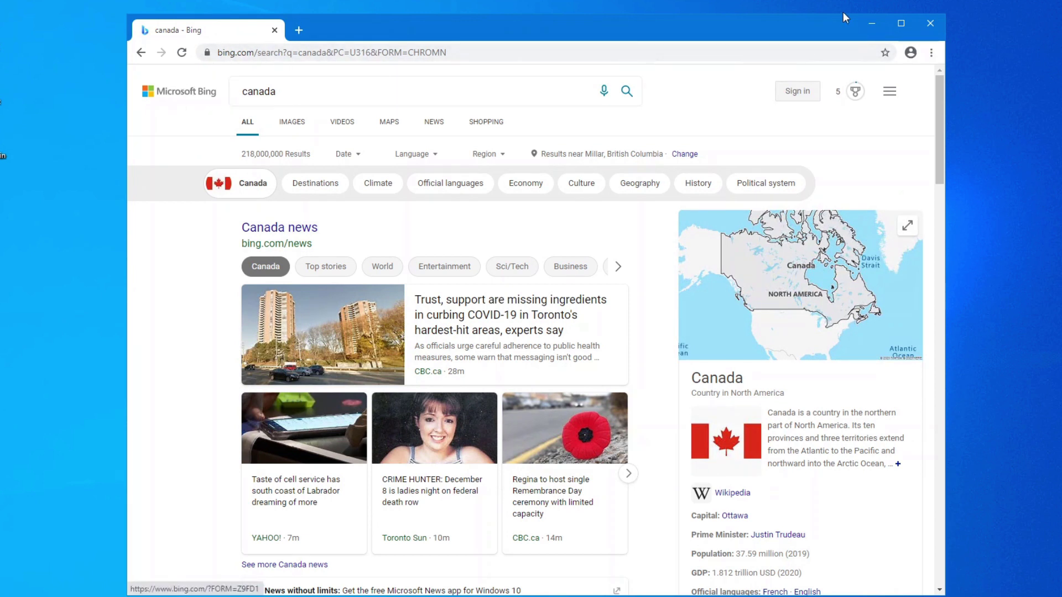
# Close Chrome and load bing.com in Microsoft Edge.
pyautogui.click(929, 25)
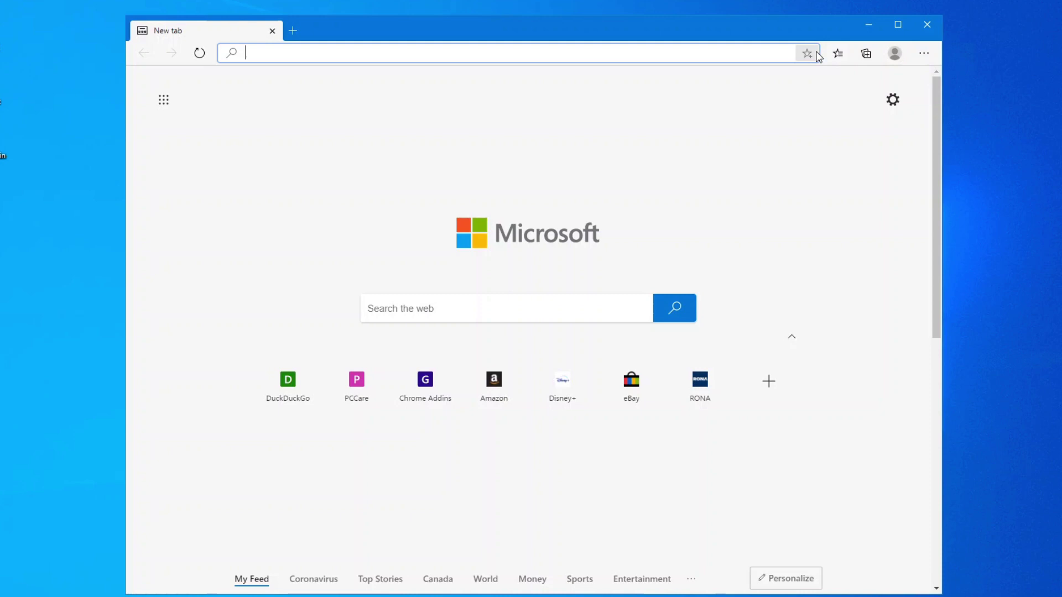
pyautogui.click(924, 53)
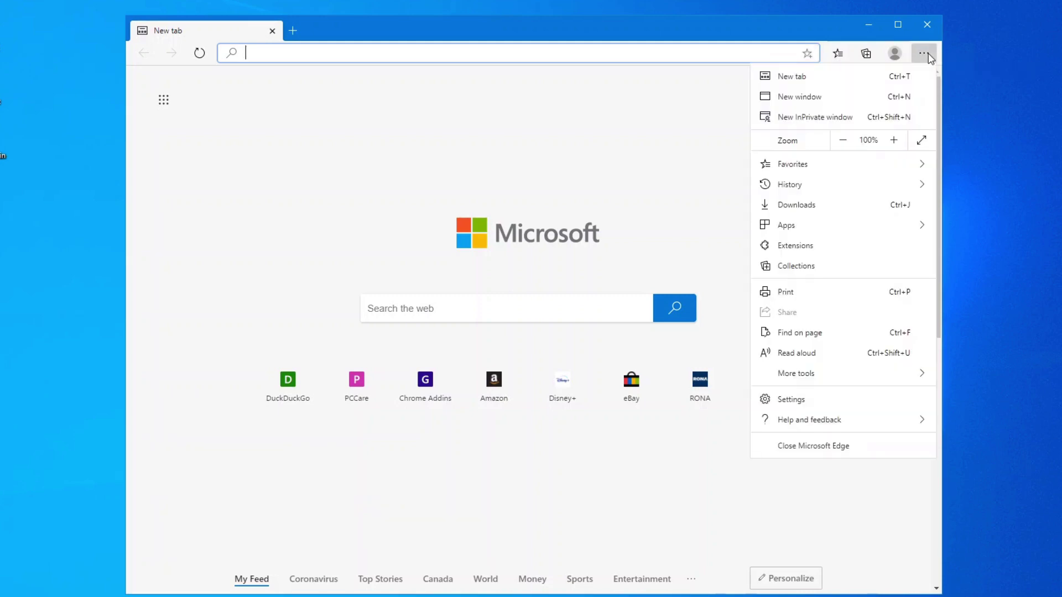
pyautogui.click(525, 57)
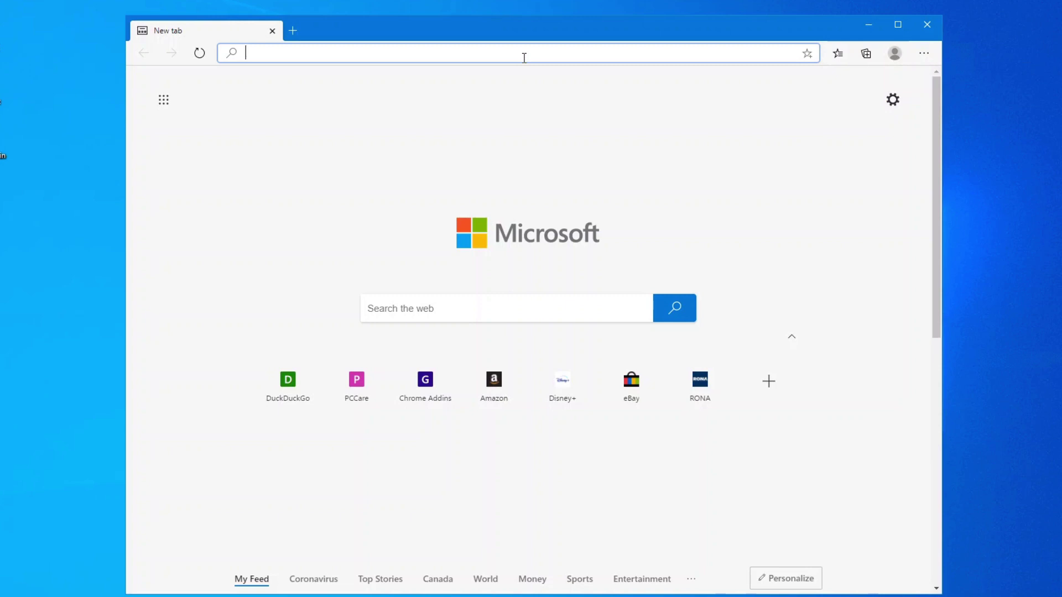
pyautogui.write('bing.com')
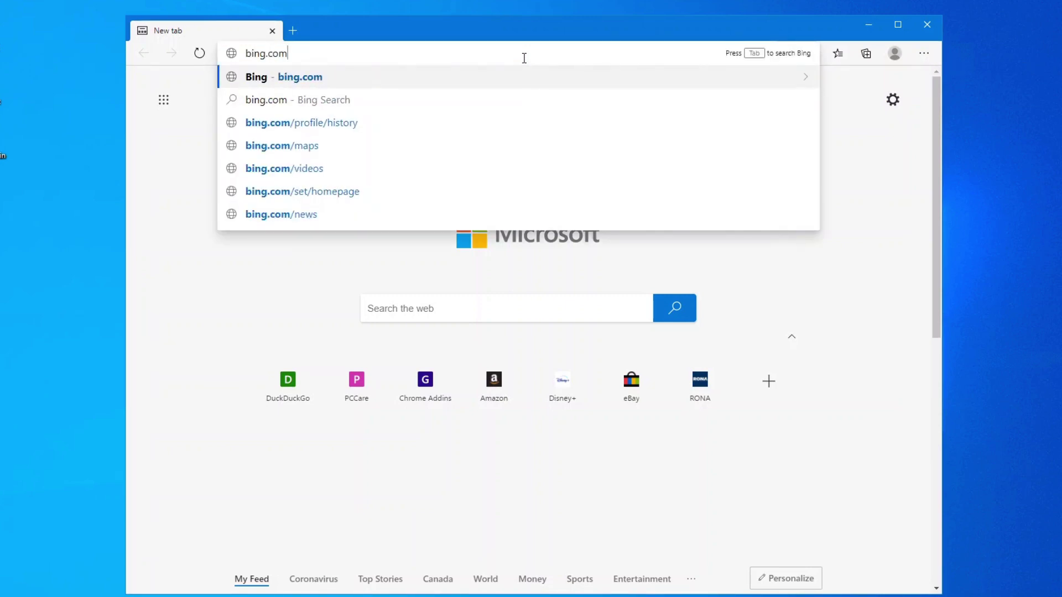
pyautogui.press('Return')
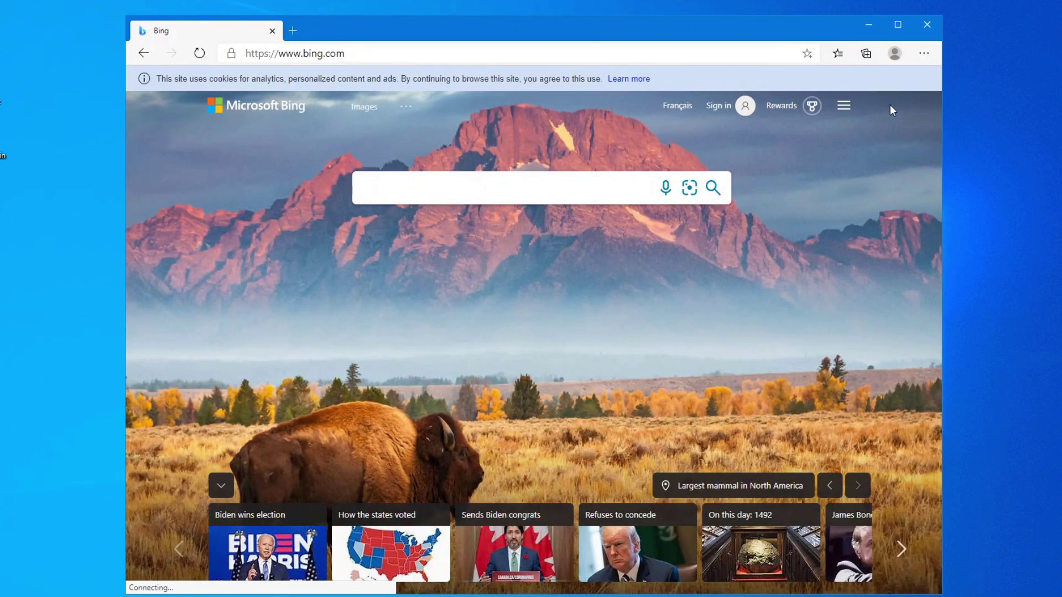
# Turn off Show news and interests and Show menu bar in Bing's settings menu.
pyautogui.click(843, 105)
pyautogui.click(741, 146)
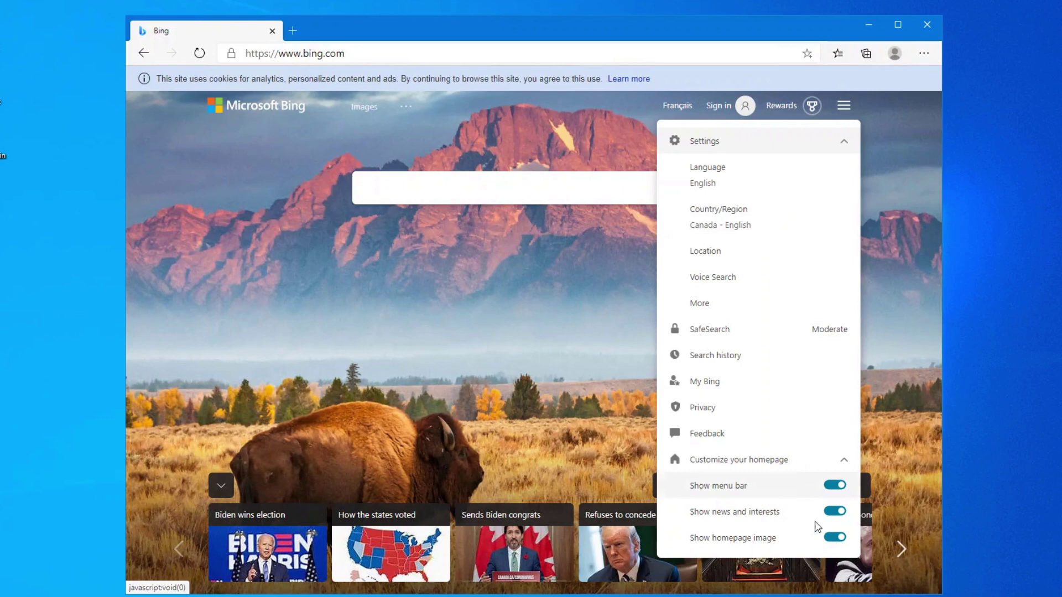
pyautogui.click(829, 515)
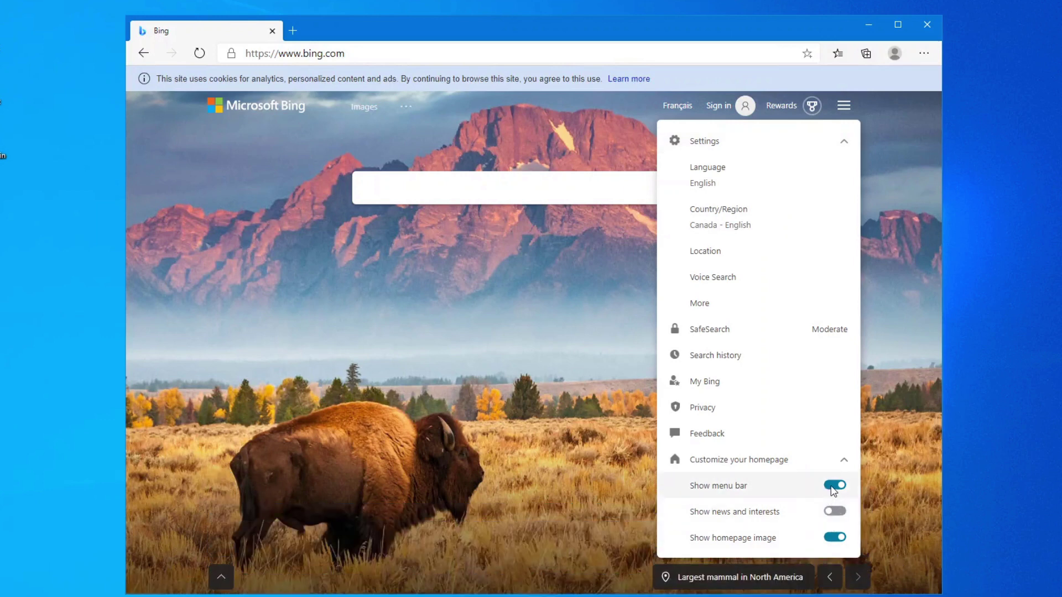
pyautogui.click(832, 487)
pyautogui.click(844, 141)
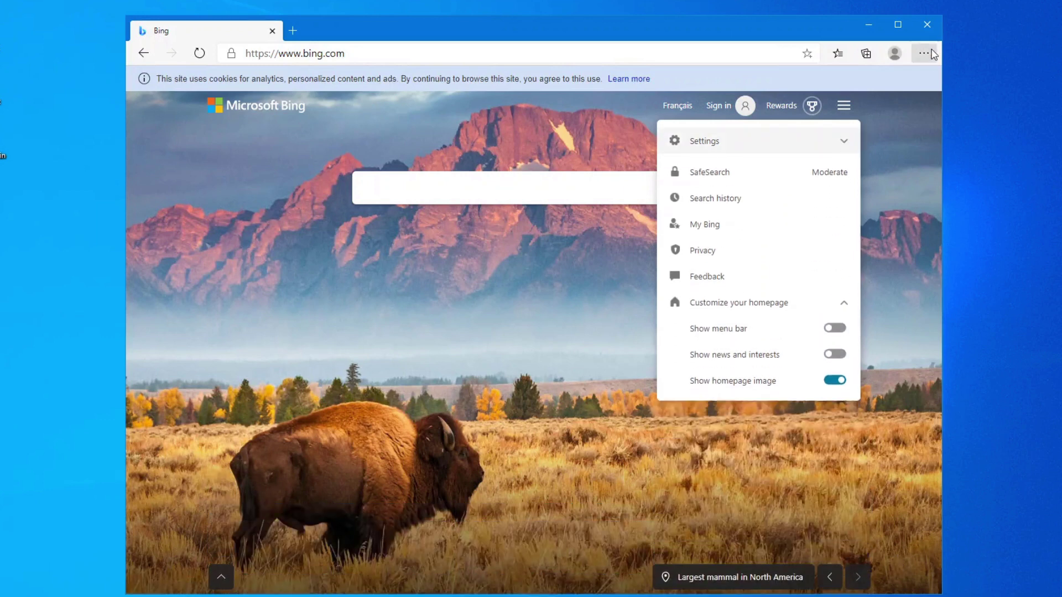
pyautogui.click(923, 53)
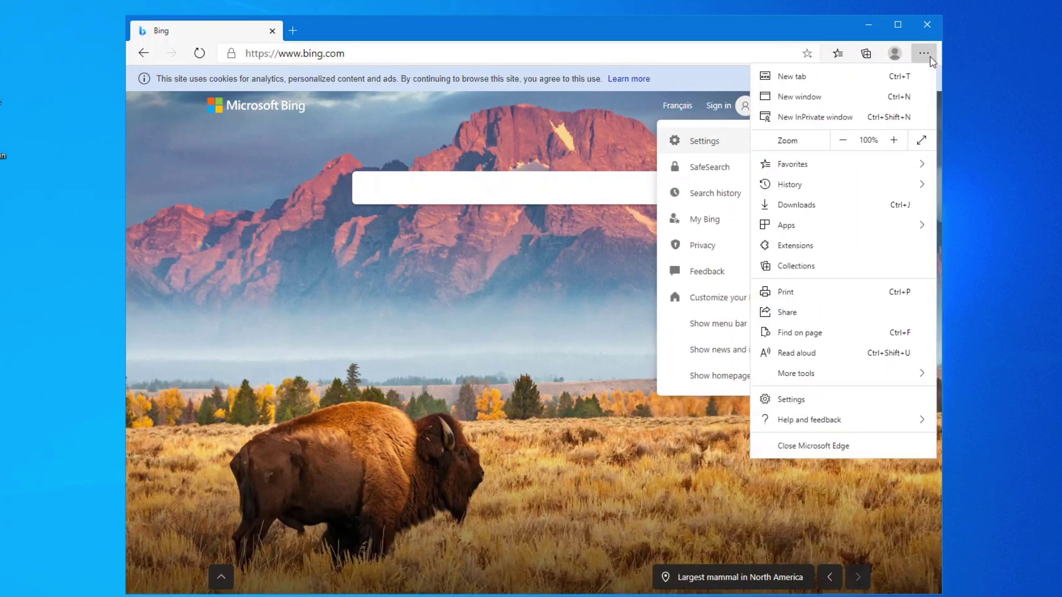
pyautogui.click(811, 410)
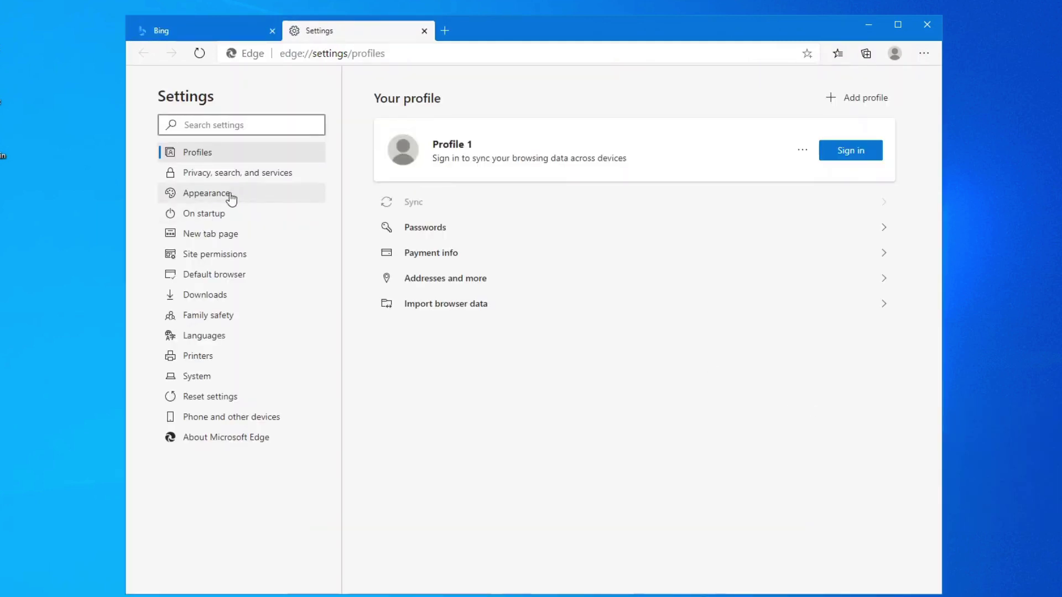
pyautogui.click(220, 212)
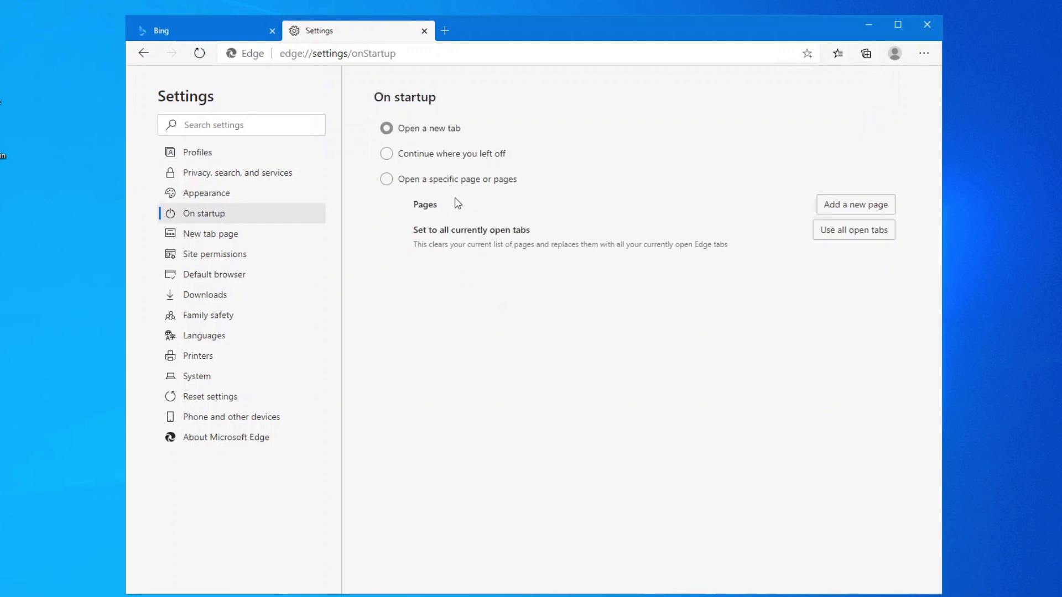
pyautogui.click(456, 184)
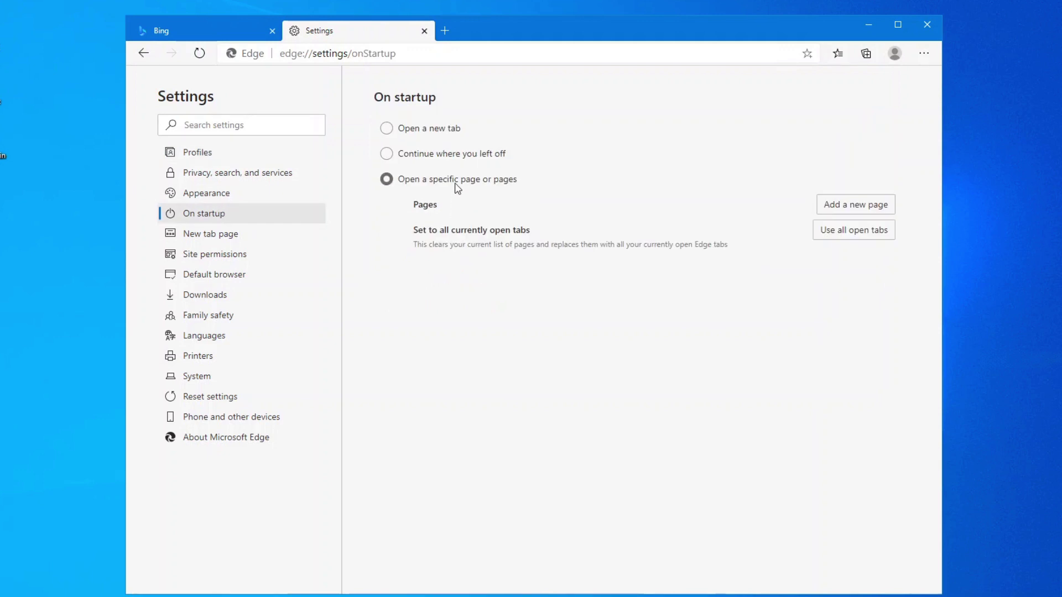
pyautogui.click(840, 233)
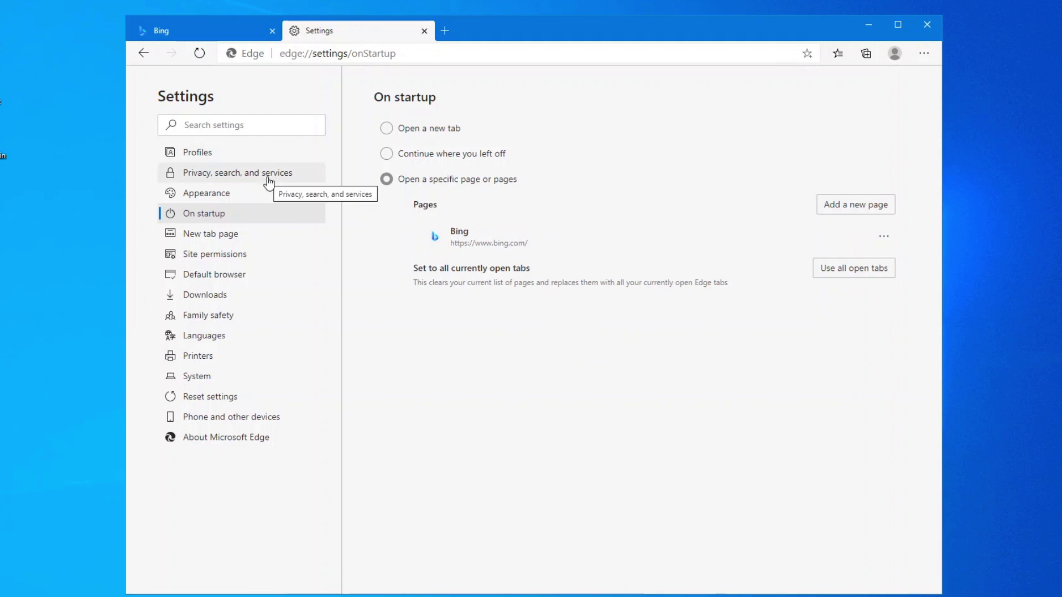
# Keep Bing (Recommended, default) as the address-bar search engine under Privacy, search, and services.
pyautogui.click(232, 178)
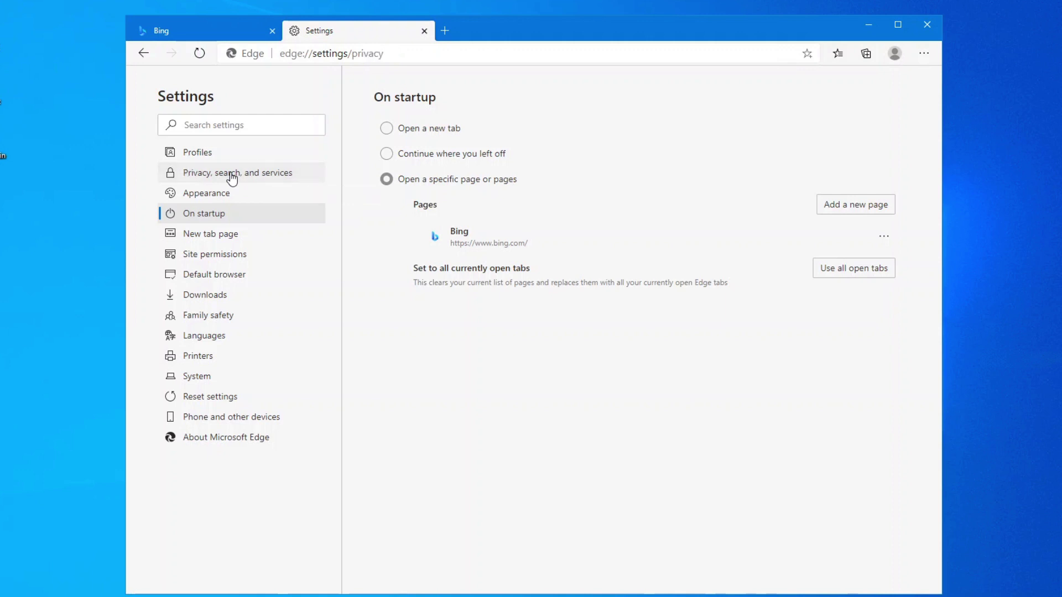
pyautogui.click(232, 178)
pyautogui.scroll(-10, 630, 534)
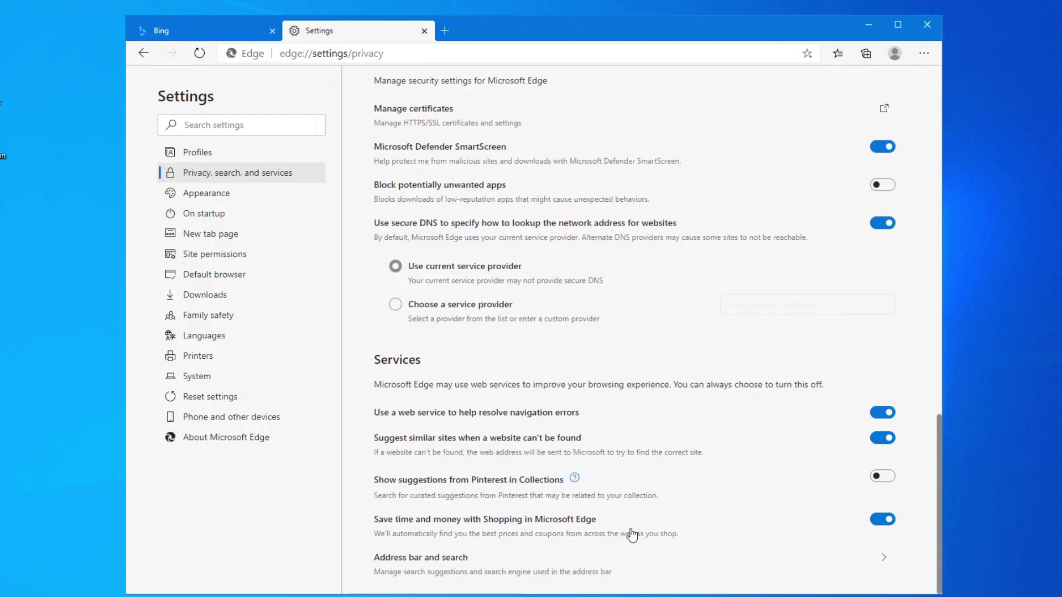
pyautogui.click(430, 558)
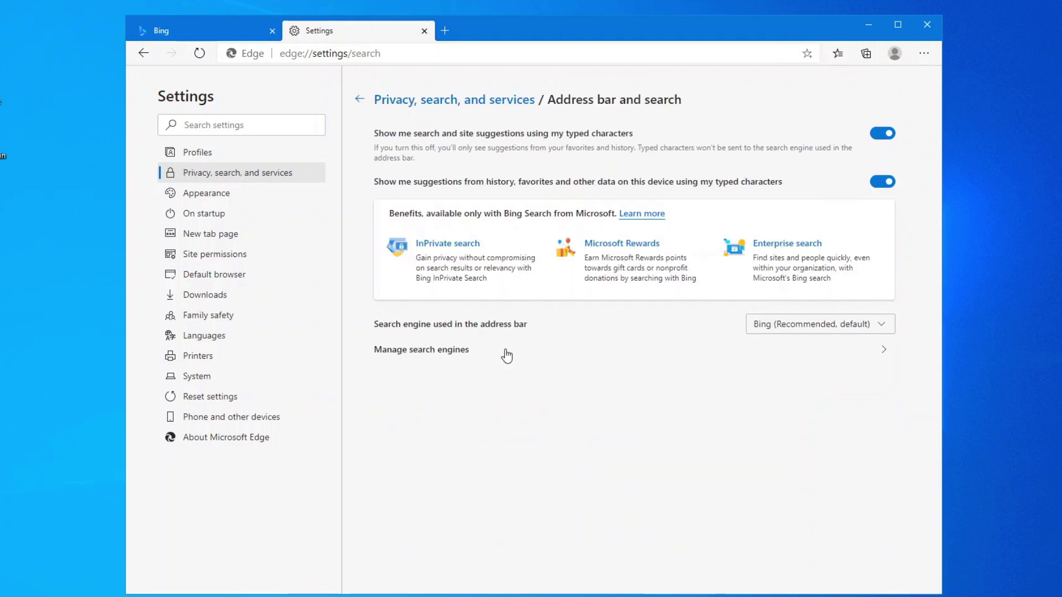
pyautogui.click(776, 332)
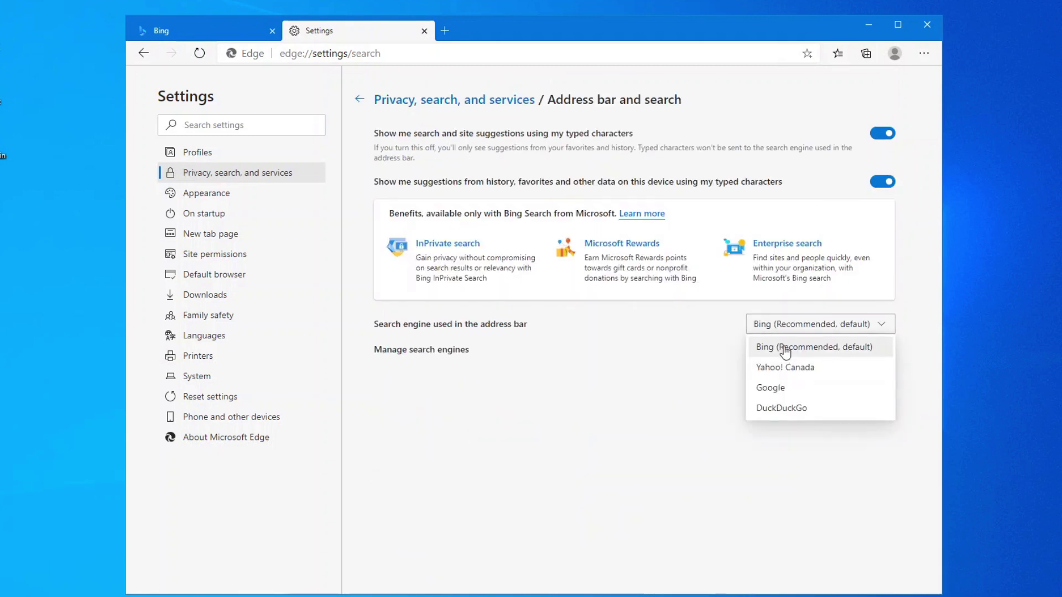
pyautogui.click(784, 348)
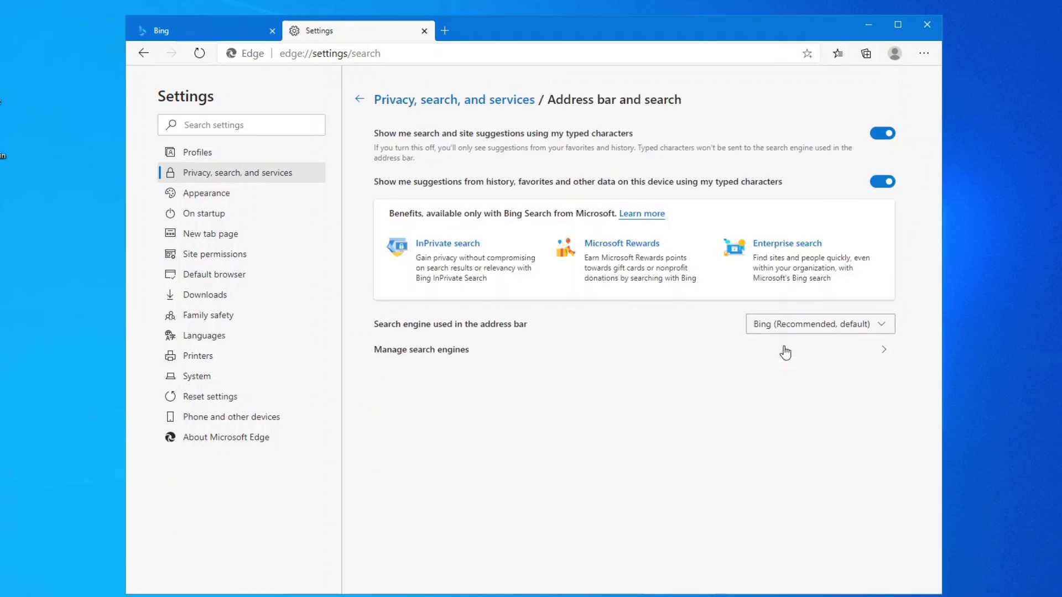
# Close the Settings tab and start signing in to Bing with the account e-mail.
pyautogui.click(424, 32)
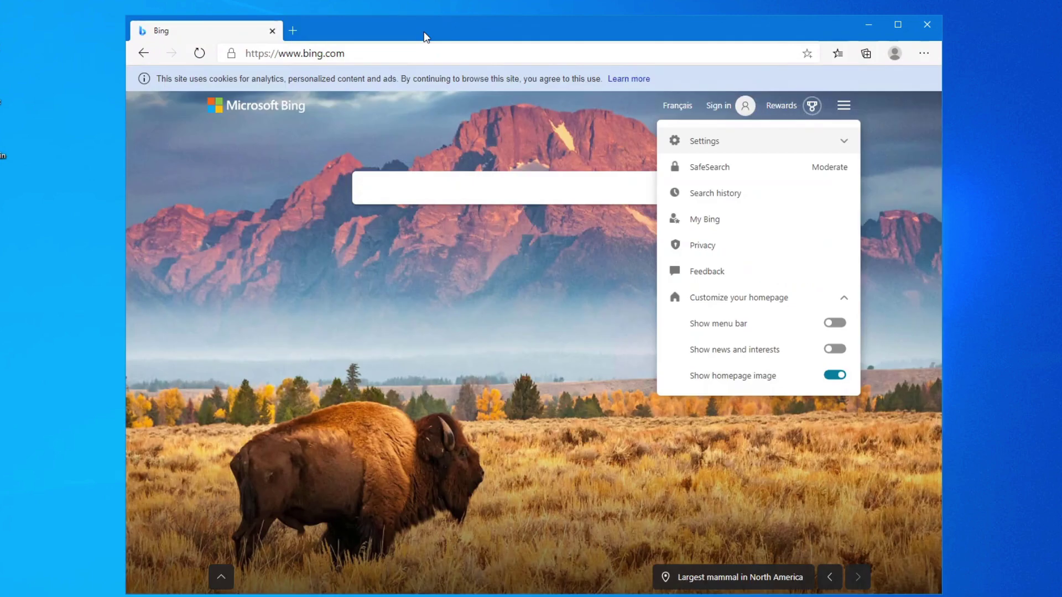
pyautogui.click(743, 106)
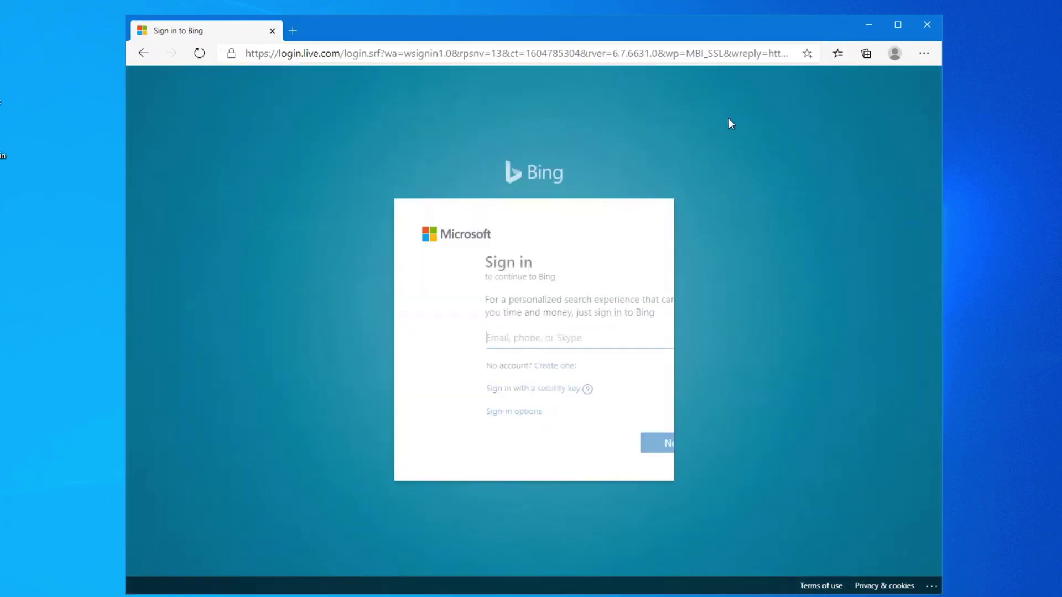
pyautogui.write('steve')
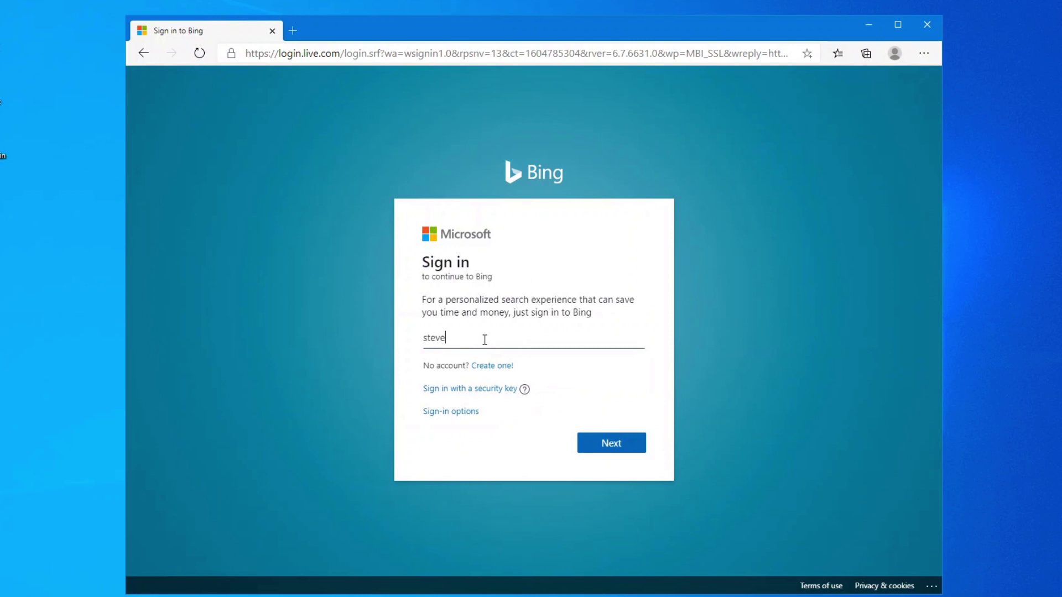
pyautogui.write('@')
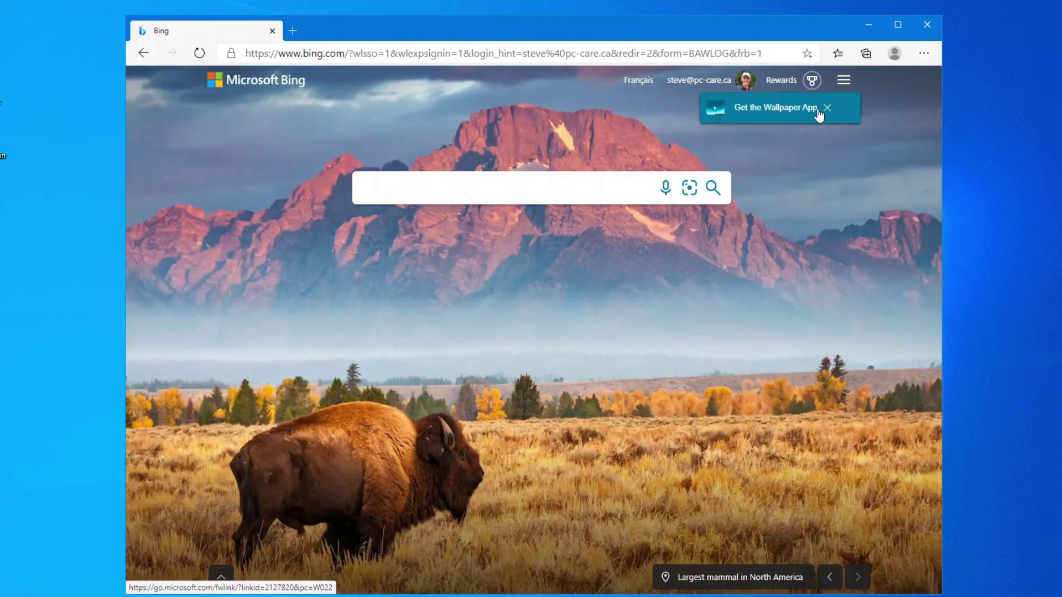
# Dismiss the Wallpaper App banner, check the signed-in account options, and close Edge.
pyautogui.click(827, 107)
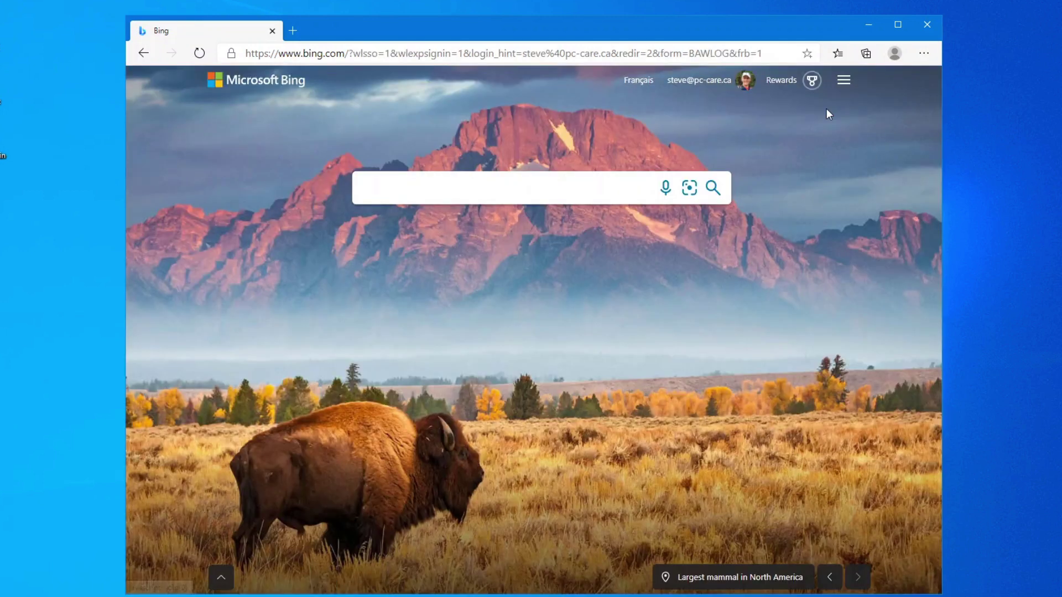
pyautogui.click(743, 82)
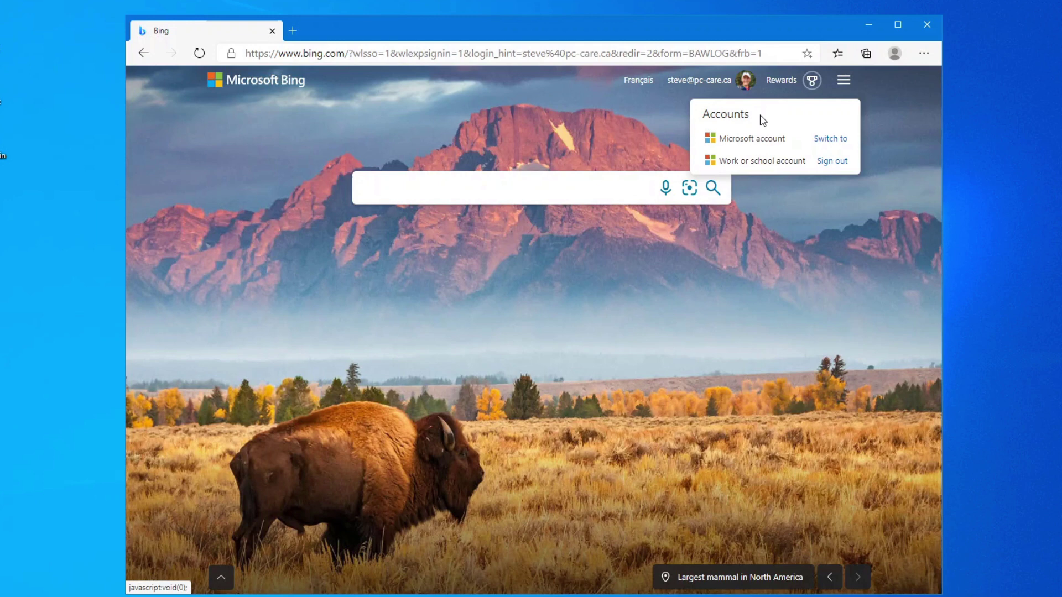
pyautogui.click(844, 81)
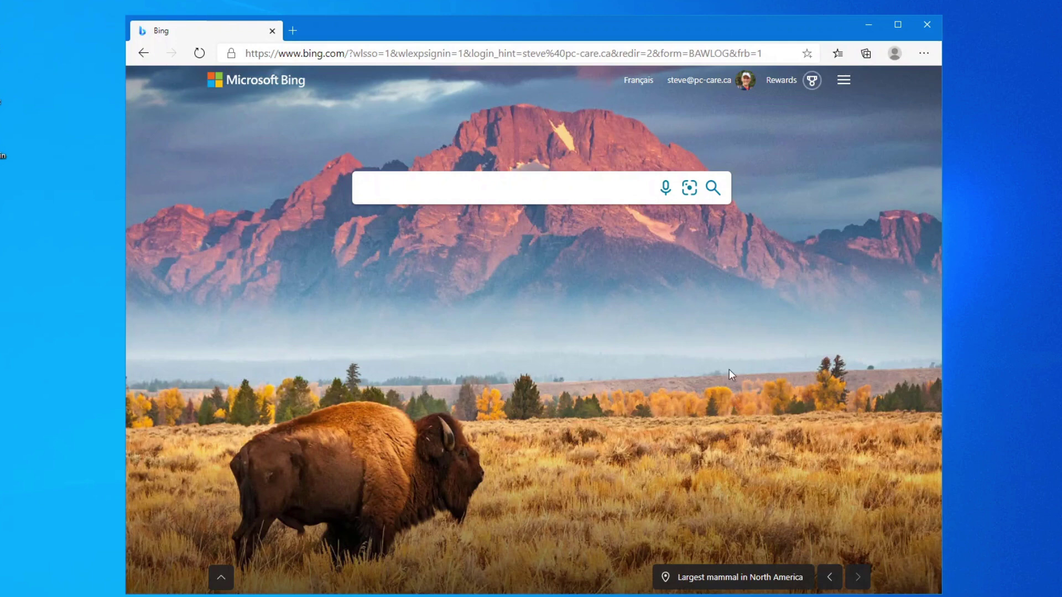
pyautogui.click(927, 24)
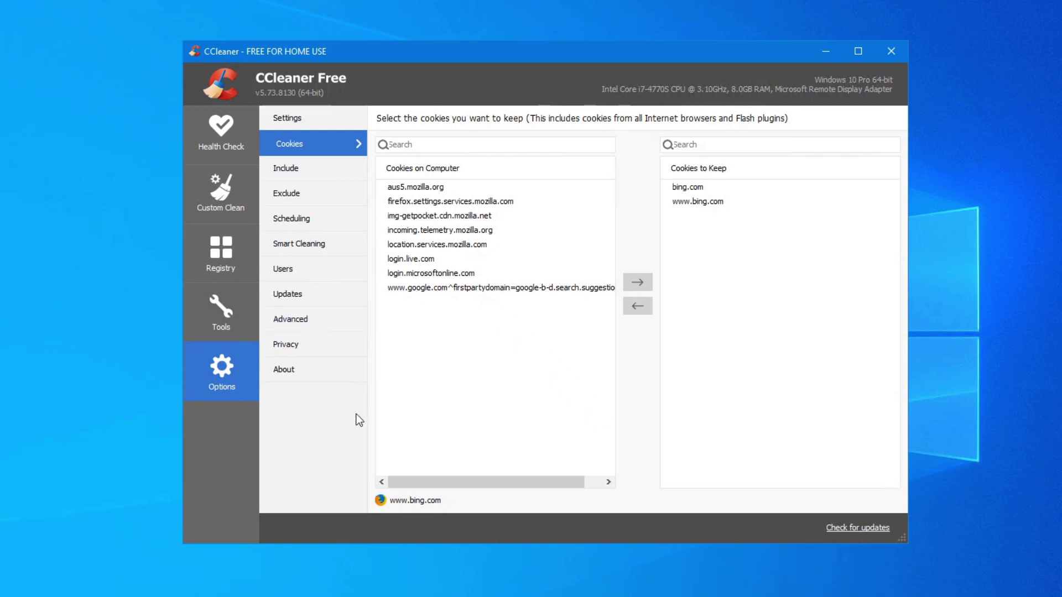
pyautogui.click(219, 308)
pyautogui.click(225, 372)
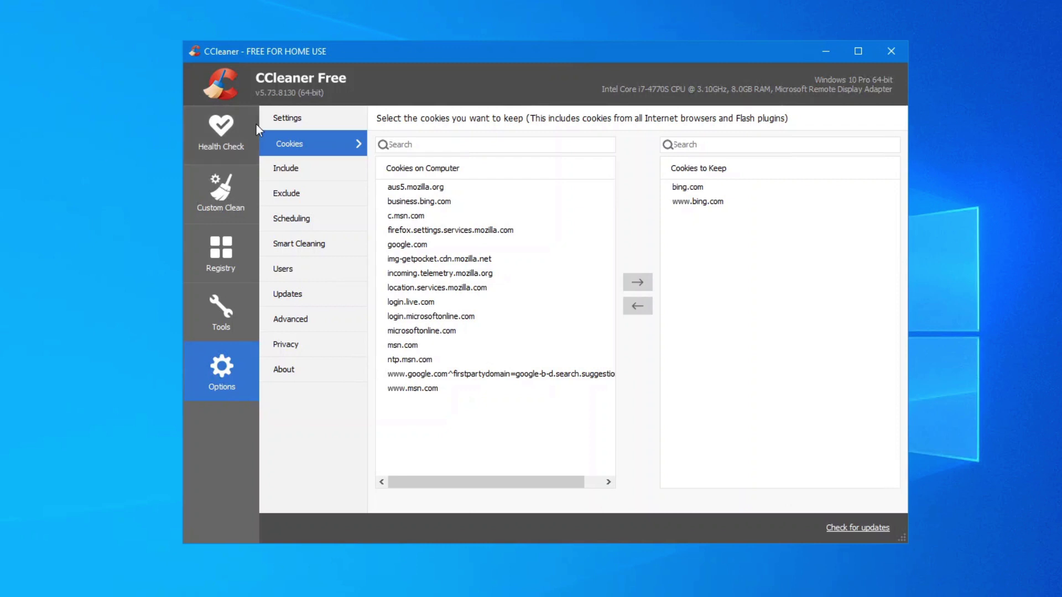
pyautogui.click(218, 206)
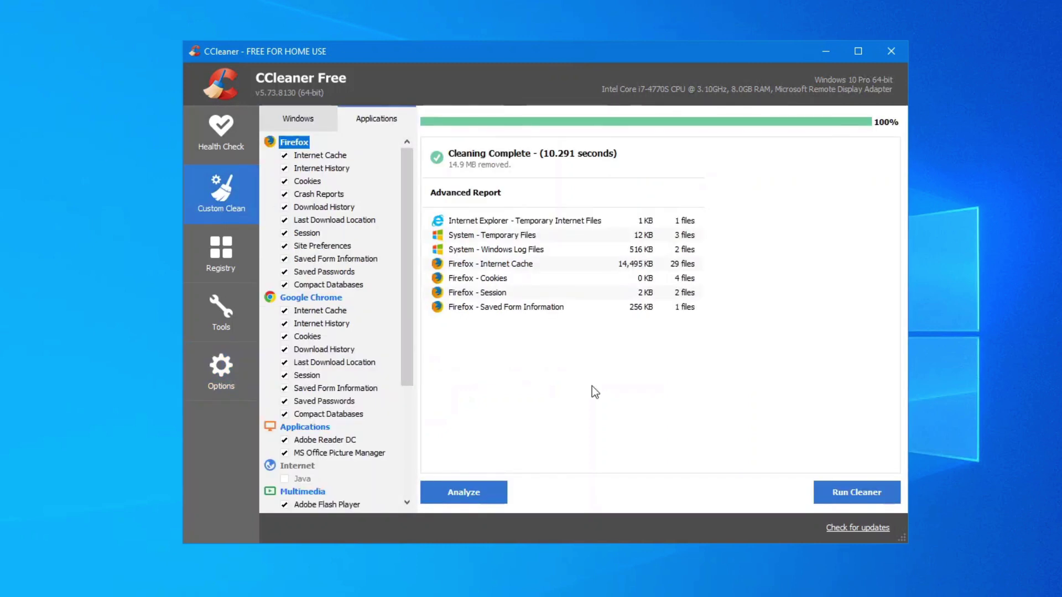
pyautogui.click(883, 488)
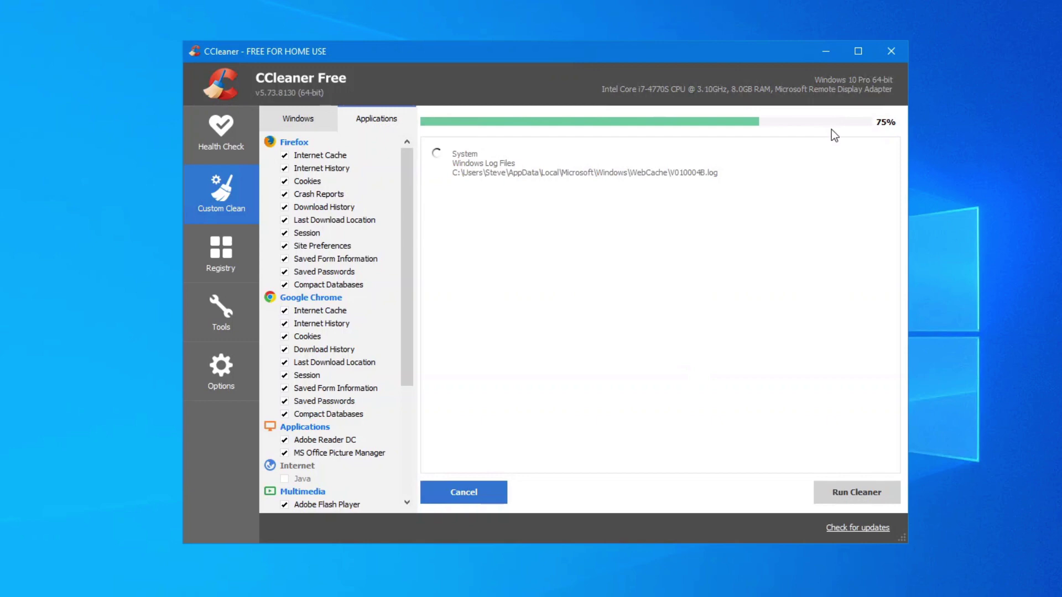
pyautogui.click(894, 53)
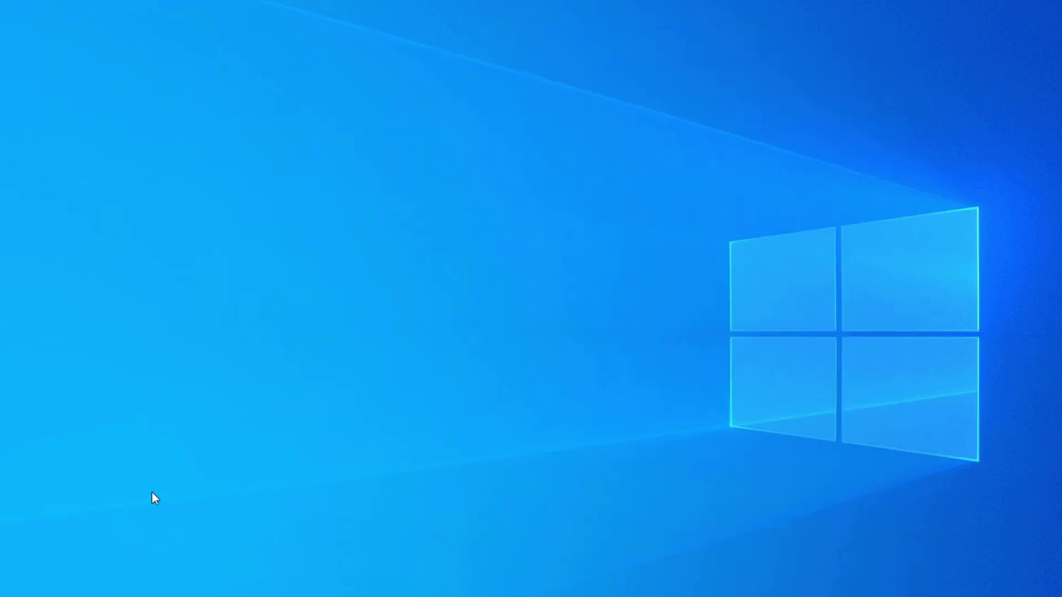